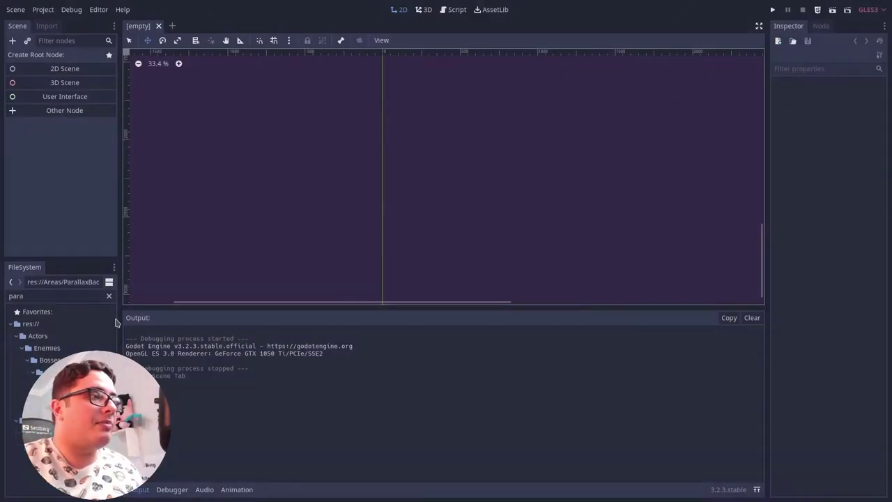
Clear the FileSystem search filter so all project files show under res://
left_click(109, 299)
left_click(12, 323)
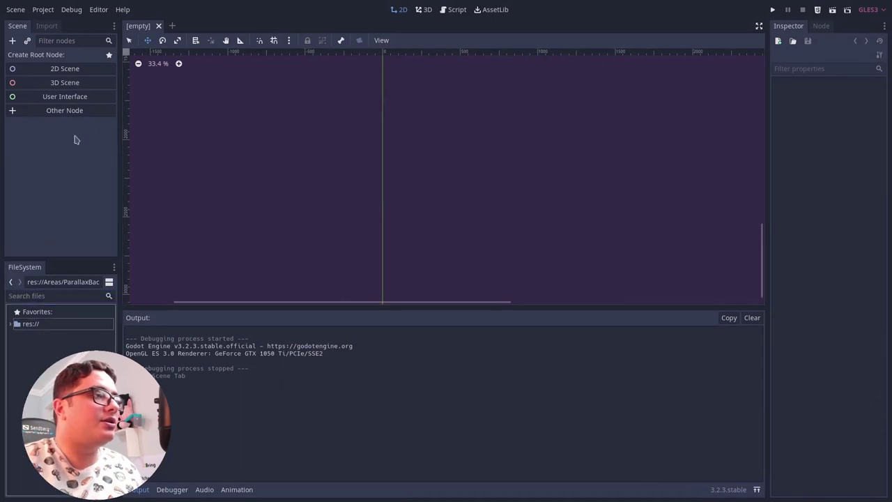
Create a ParallaxBackground as the new scene's root node
left_click(71, 110)
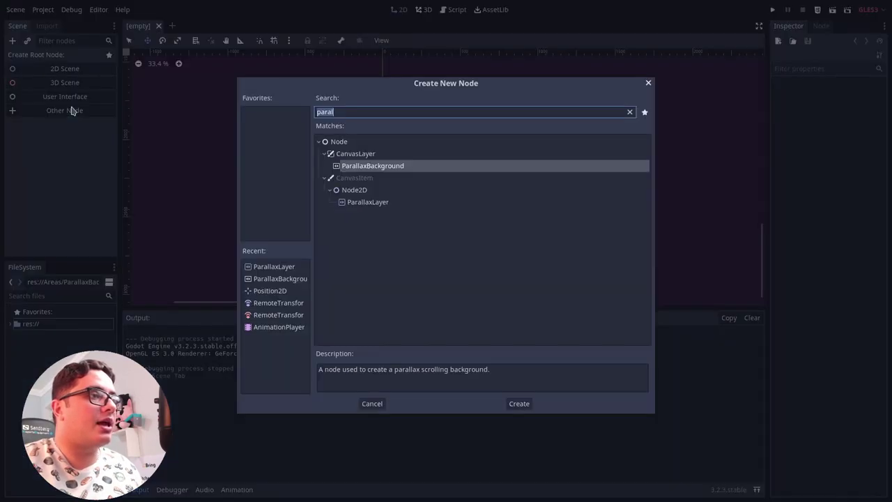
left_click(386, 171)
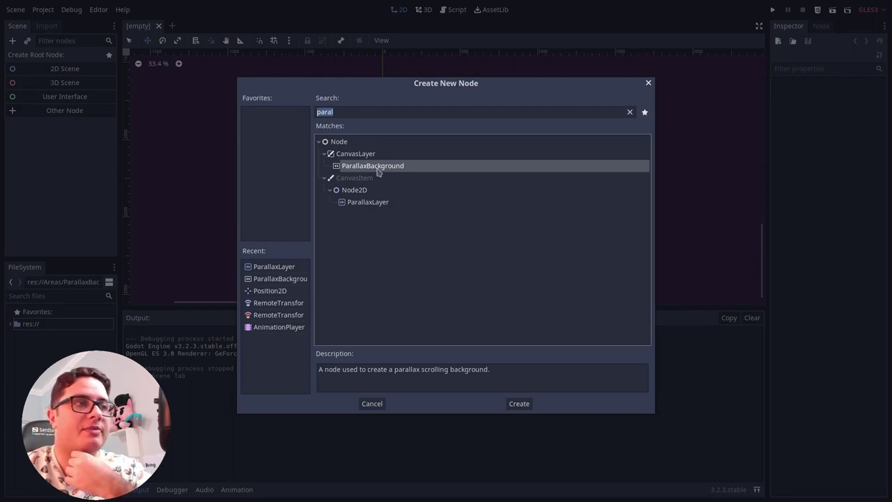
double_click(377, 167)
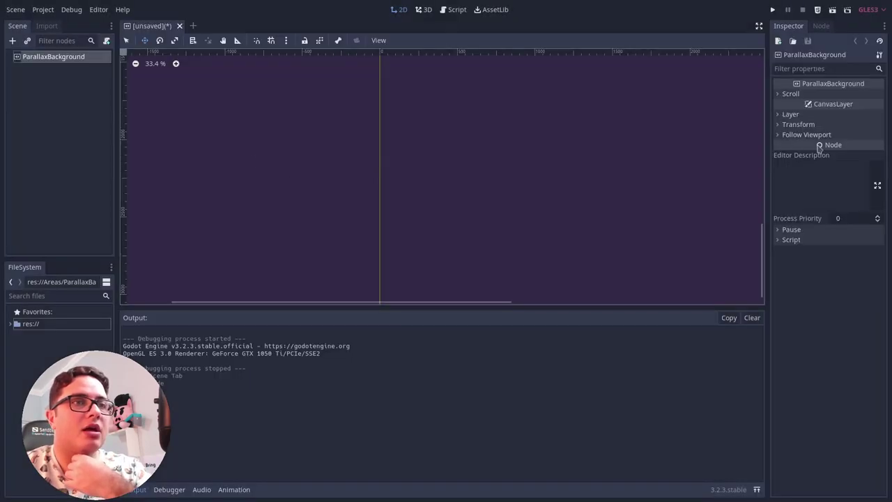
Expand the Layer and Scroll sections to review the default scroll settings (Base Scale 1, offsets 0)
left_click(790, 115)
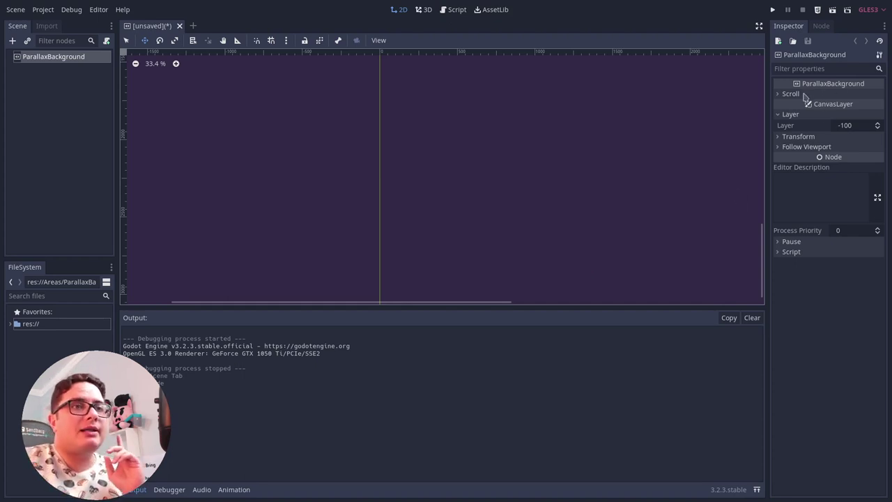
left_click(791, 94)
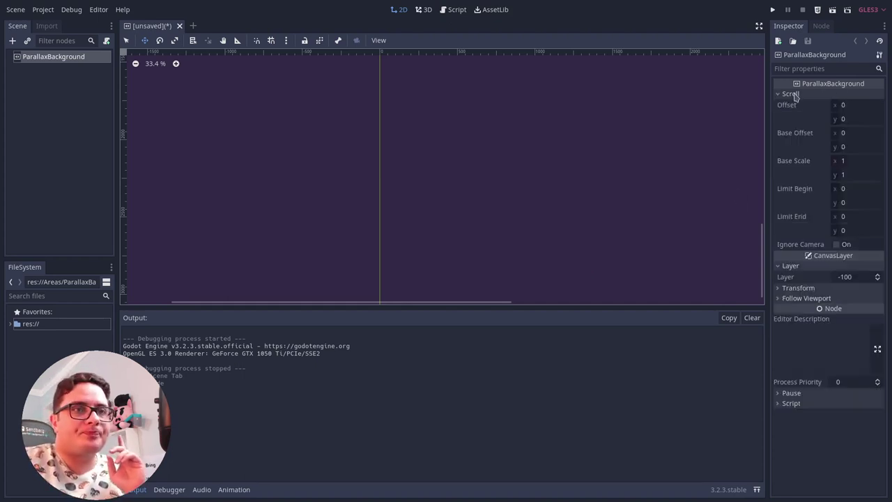
left_click(789, 266)
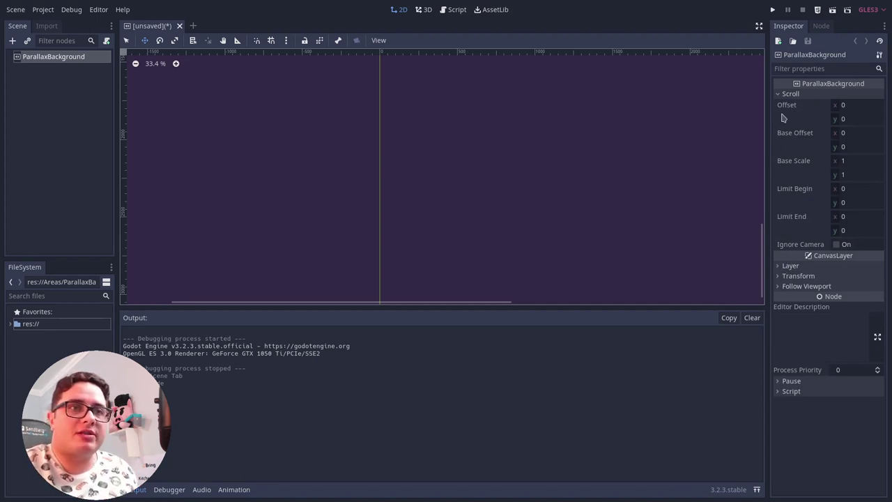
mouse_move(781, 117)
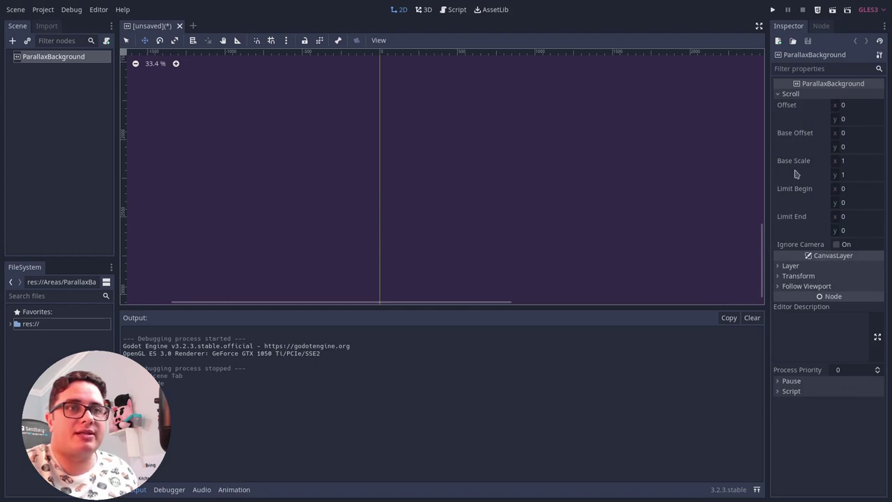
mouse_move(803, 170)
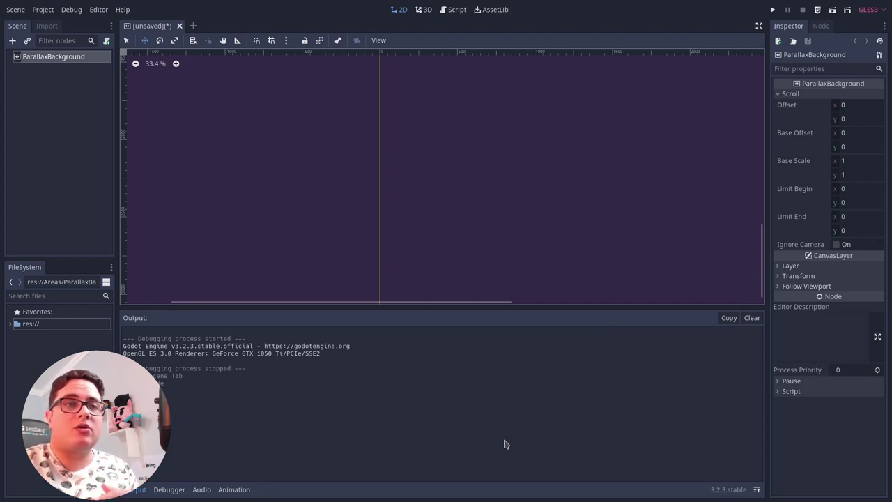
Set Scroll Limit End x to 3840 (entered as 1920*2) and collapse the Output panel
left_click(851, 219)
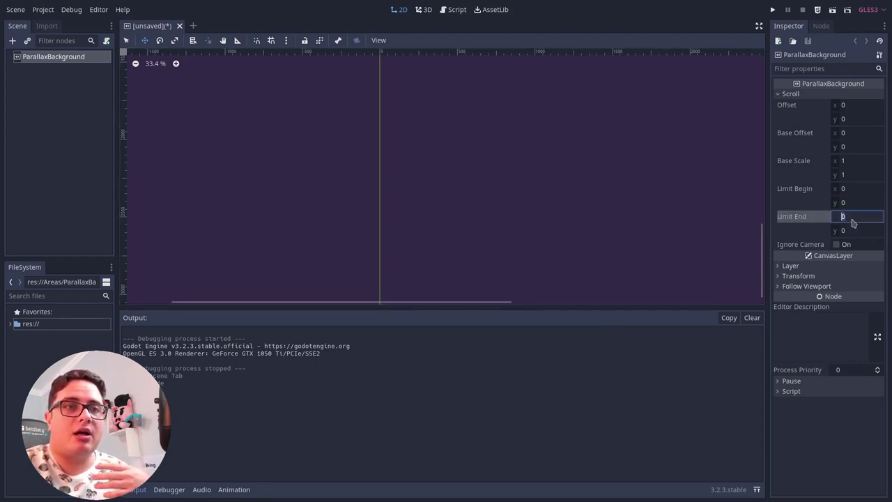
type("1920*2")
key("Return")
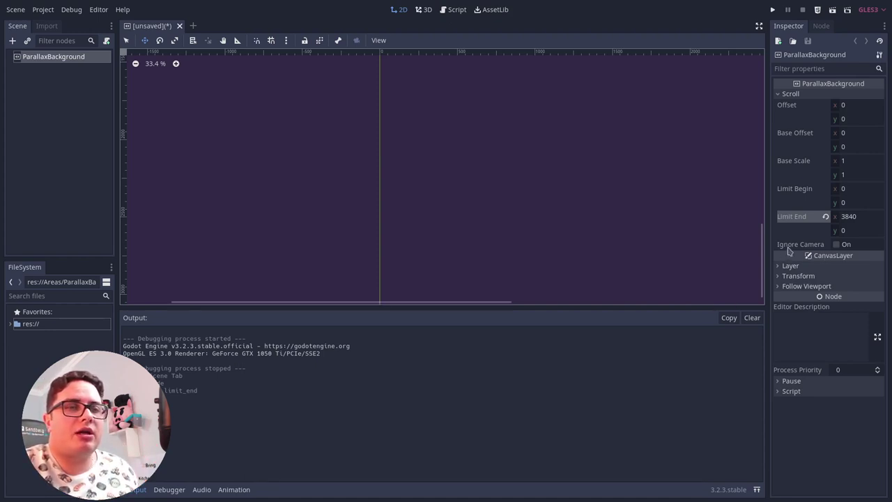
mouse_move(789, 249)
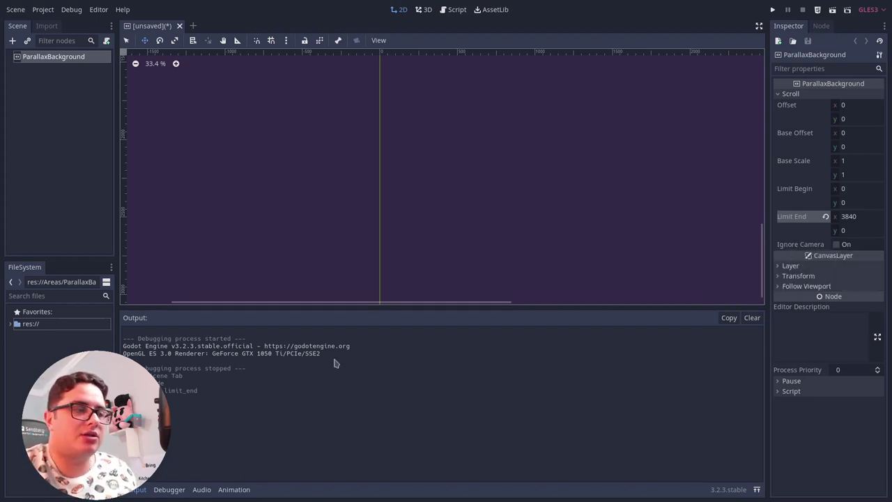
left_click(139, 490)
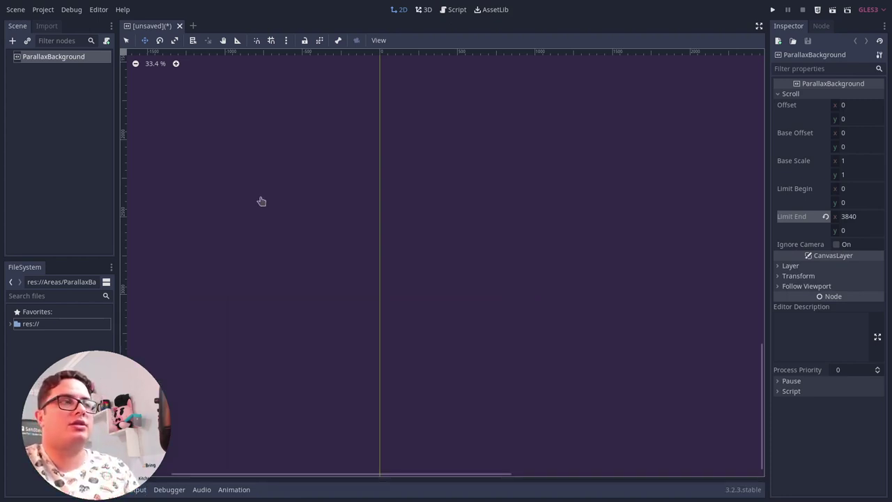
Add a Sprite child under the ParallaxBackground
left_click(55, 295)
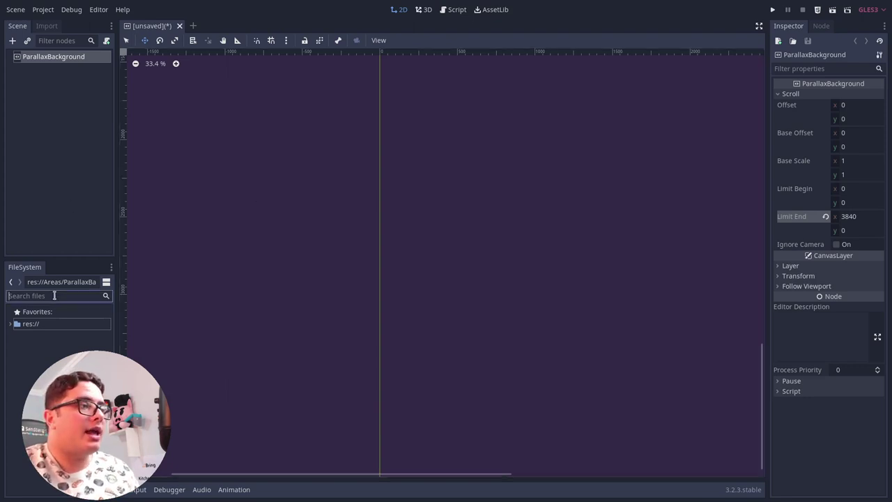
left_click(12, 41)
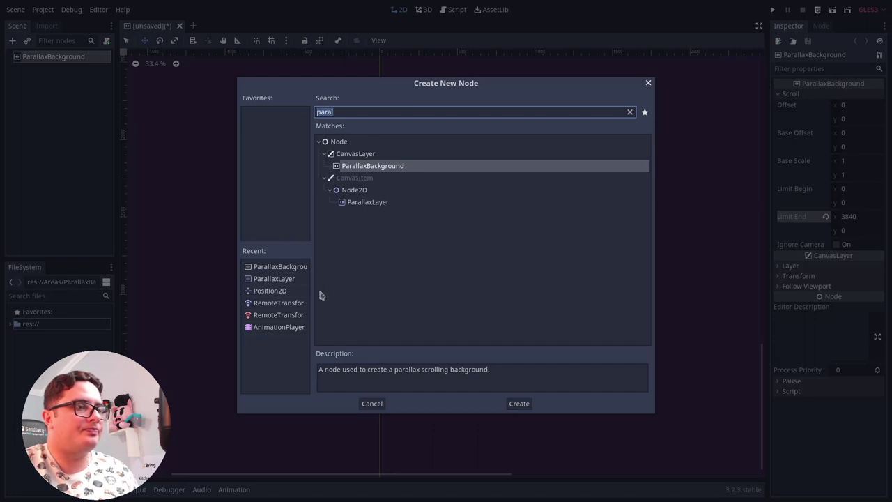
type("sprite")
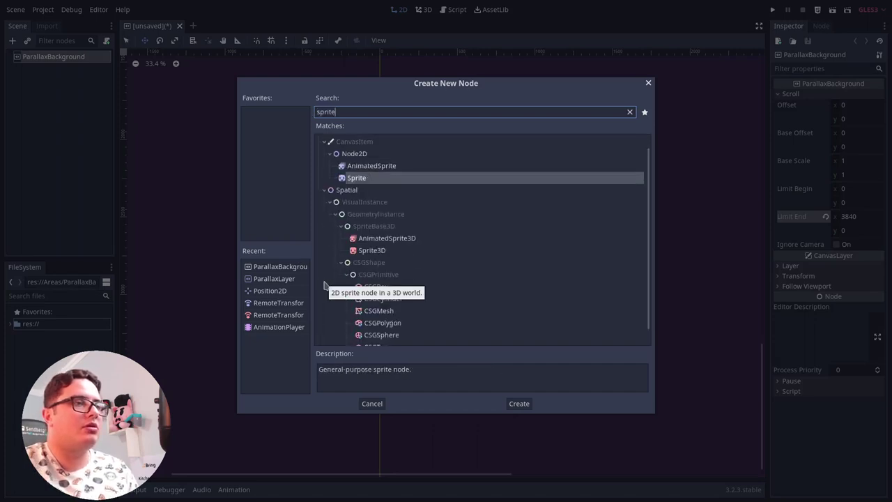
double_click(412, 178)
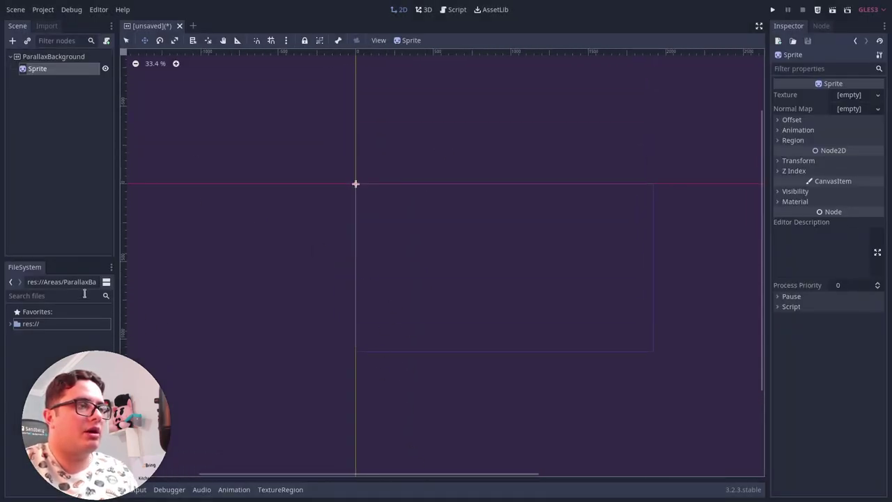
Assign planets.svg as the Sprite's texture
left_click(52, 295)
type("plan")
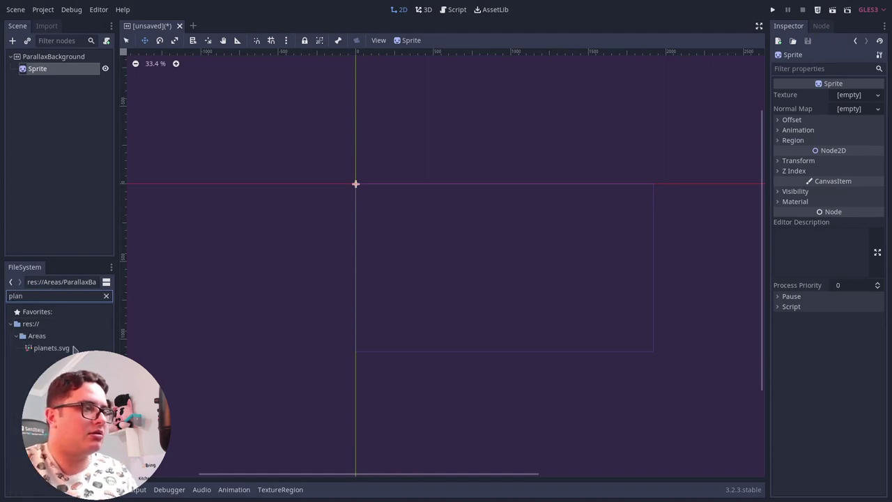
left_click_drag(74, 348, 856, 101)
Select the top-left planet in TextureRegion and enable Region to crop to it
left_click(277, 489)
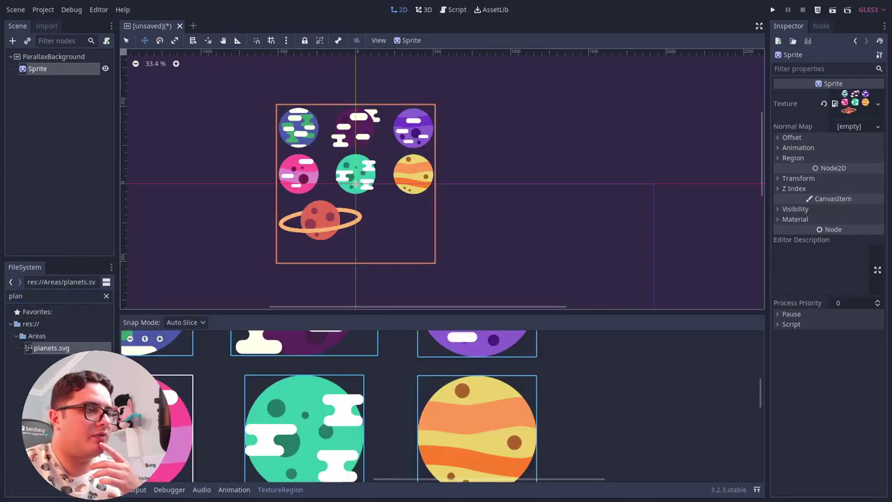
left_click(469, 434)
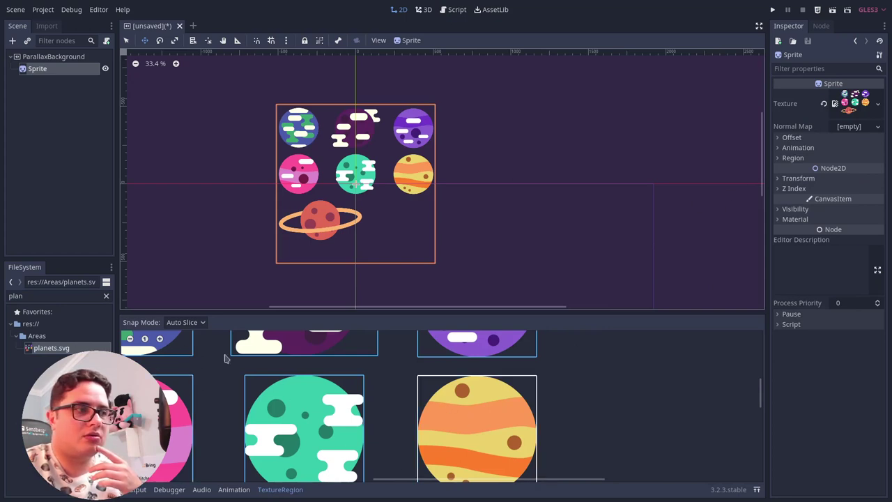
left_click(184, 352)
left_click(793, 157)
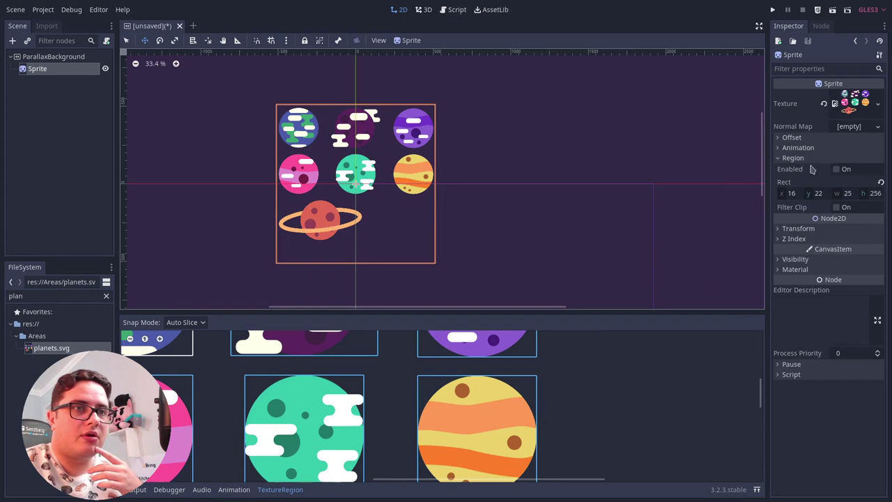
left_click(836, 169)
middle_click_drag(456, 229, 436, 151)
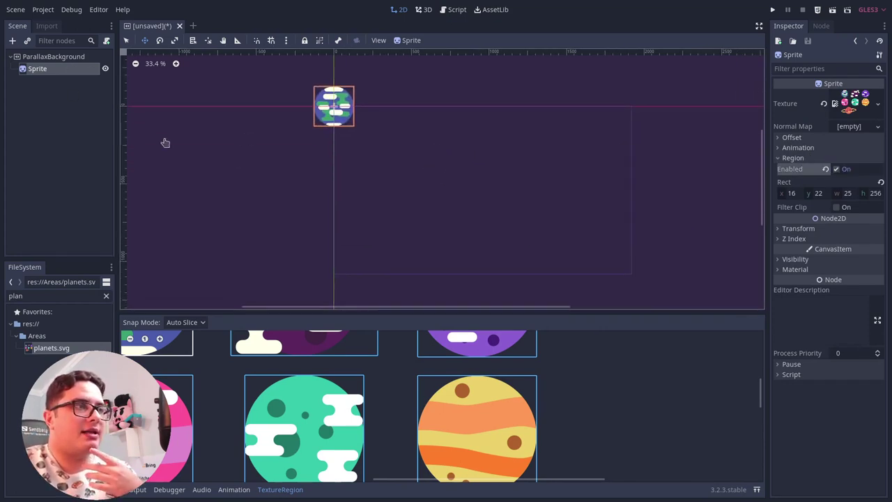
Reset the ParallaxBackground's Limit End x to 0 and add a ParallaxLayer child
left_click(63, 56)
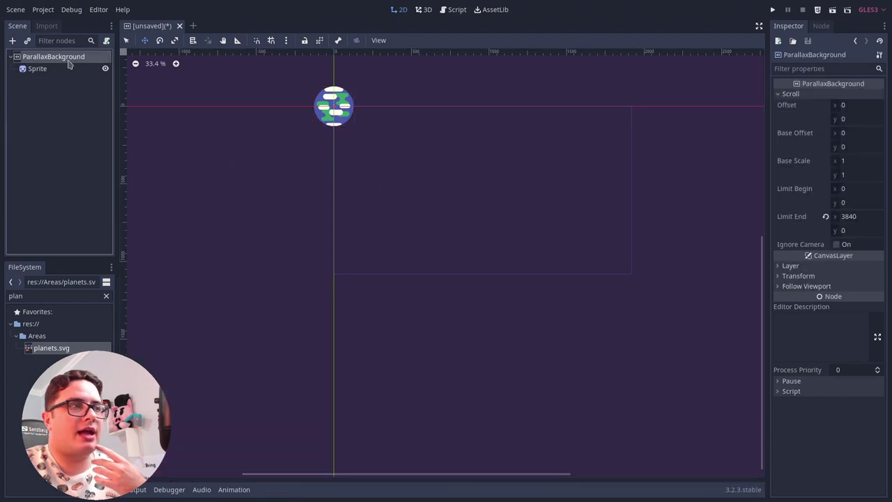
left_click(826, 217)
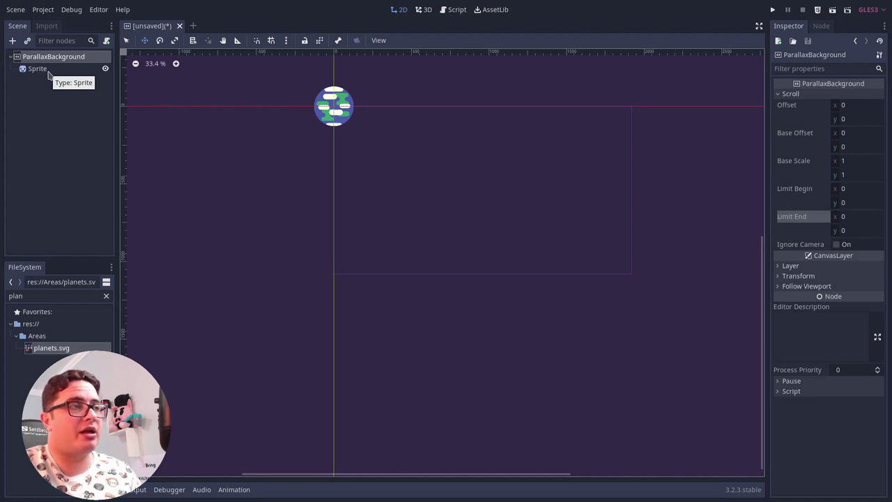
left_click(12, 41)
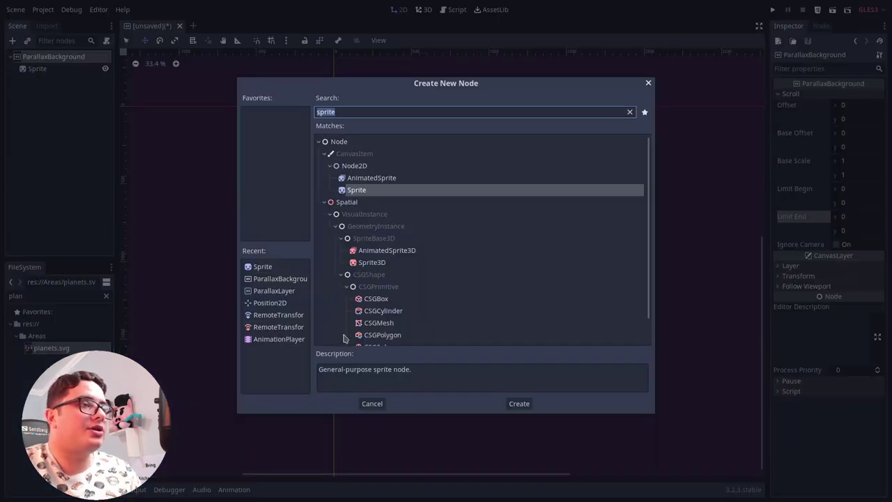
double_click(277, 293)
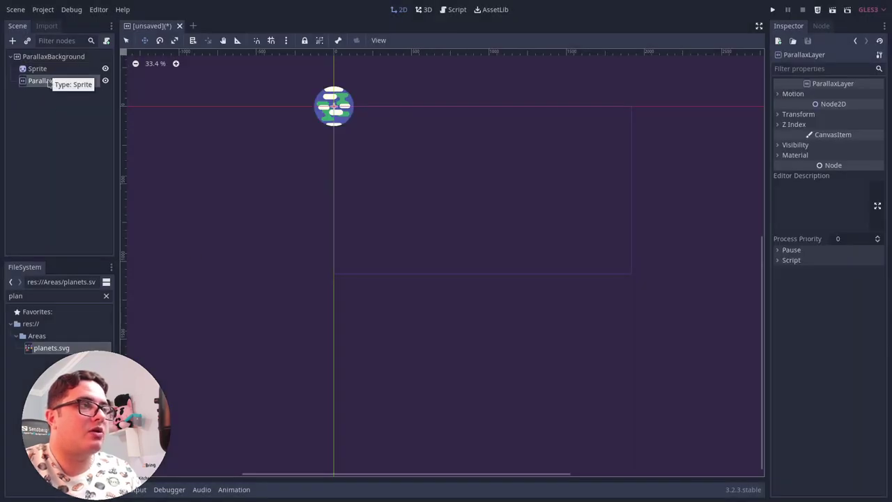
Move the planet Sprite inside the ParallaxLayer and select the layer
left_click_drag(43, 69, 55, 83)
left_click(60, 62)
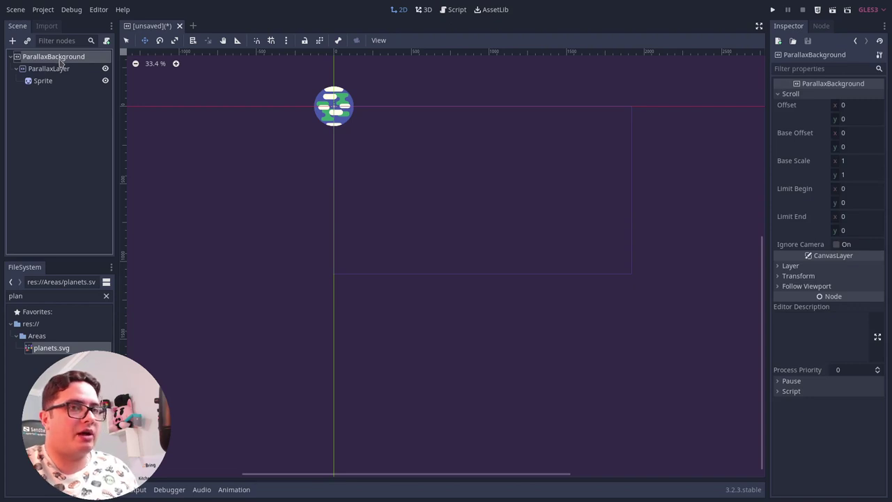
left_click(63, 69)
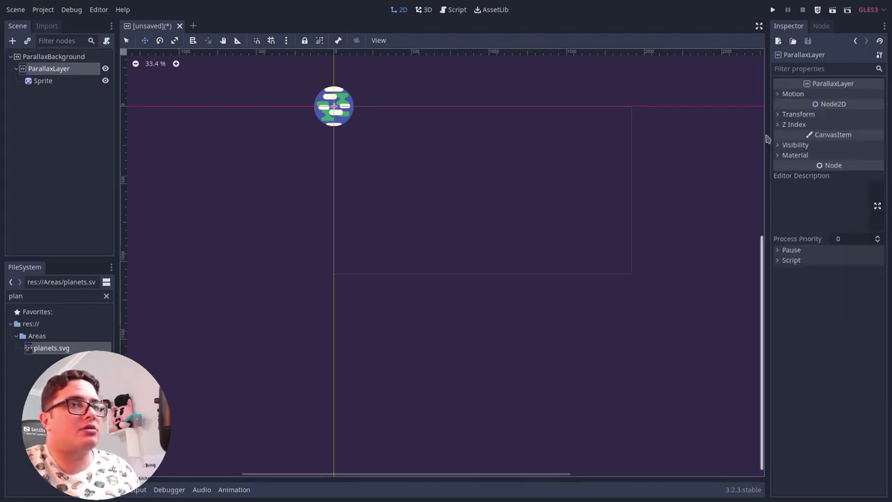
Expand the ParallaxLayer's Motion section to check Scale 1, Offset 0 and Mirroring 0
left_click(790, 93)
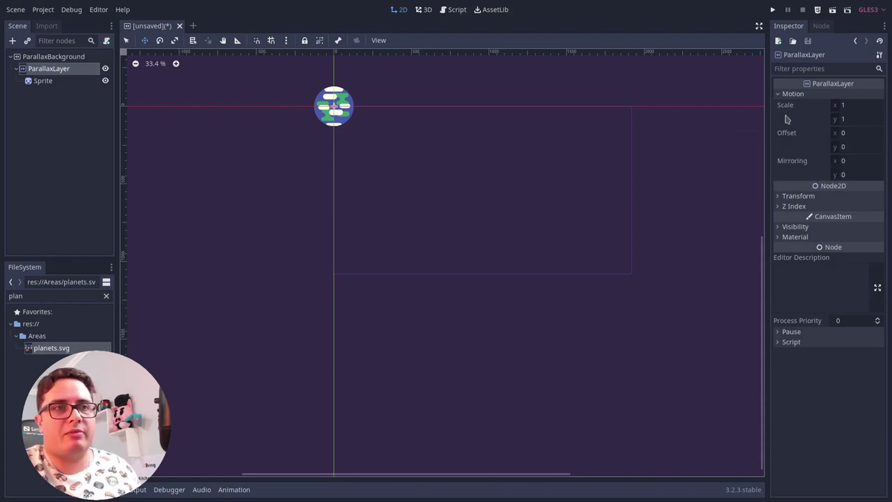
mouse_move(789, 112)
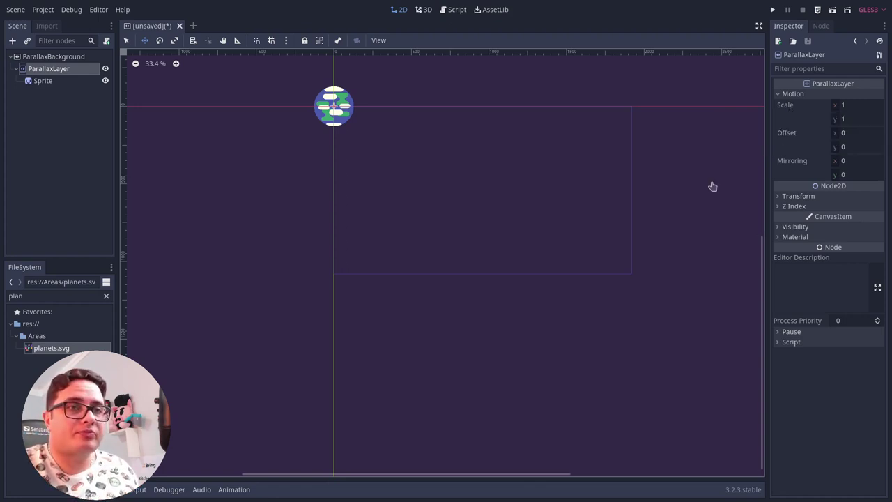
mouse_move(794, 136)
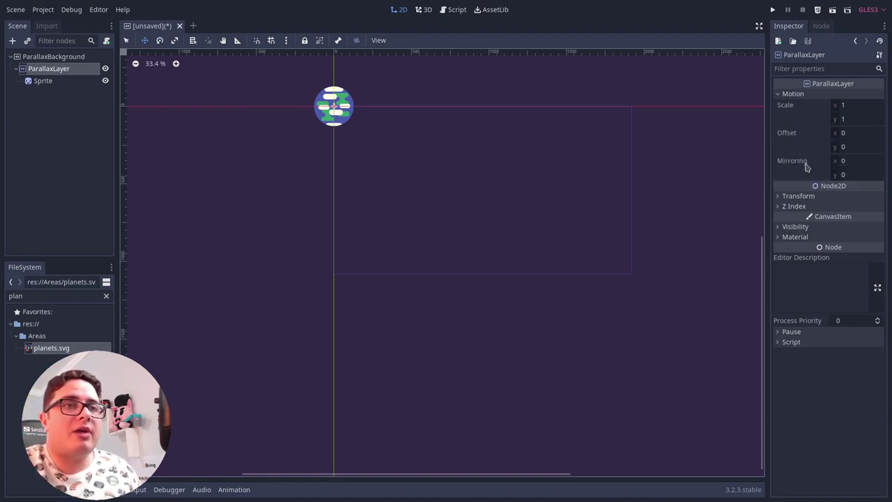
mouse_move(804, 163)
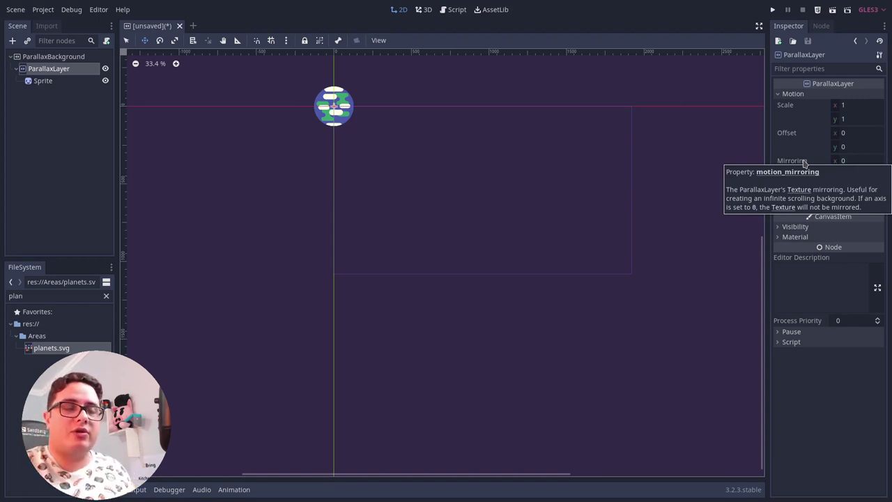
Duplicate the earth Sprite and make the copy a ringed planet to its right
left_click(46, 80)
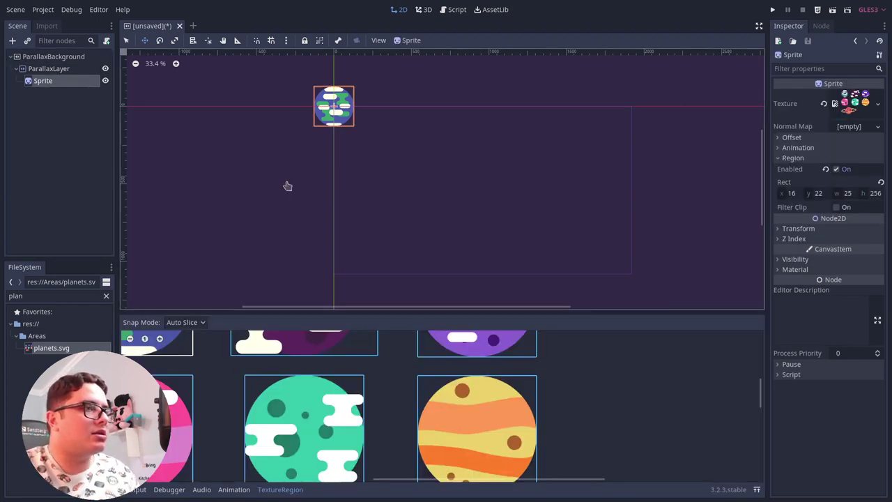
left_click(136, 63)
key("ctrl+d")
left_click_drag(351, 181, 559, 295)
left_click_drag(621, 205, 629, 222)
scroll(404, 407, "down", 3)
left_click(333, 433)
left_click(65, 97)
Duplicate again, move the copy below the earth, and switch it to the green planet
key("ctrl+d")
left_click_drag(486, 270, 453, 319)
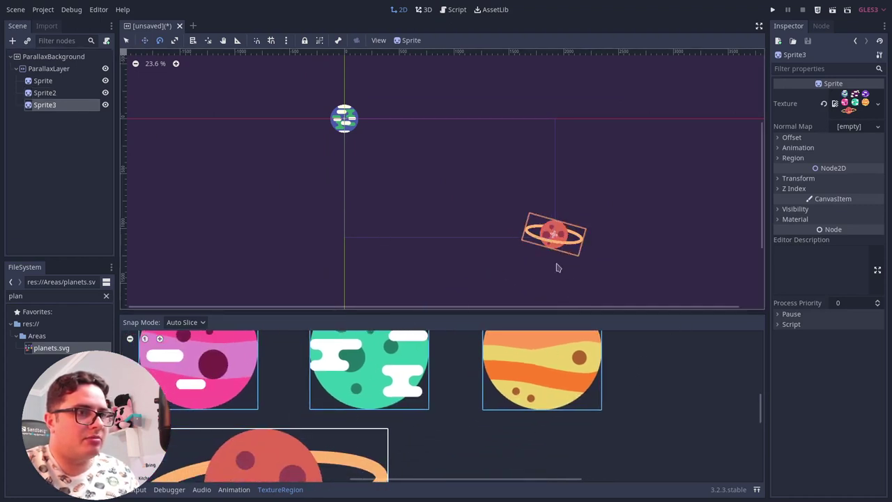
left_click_drag(557, 265, 418, 307)
scroll(448, 207, "down", 4)
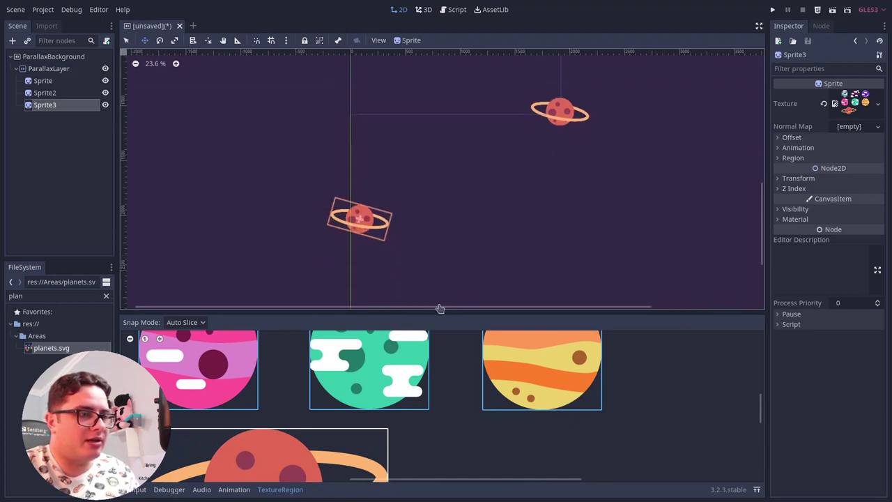
left_click(388, 377)
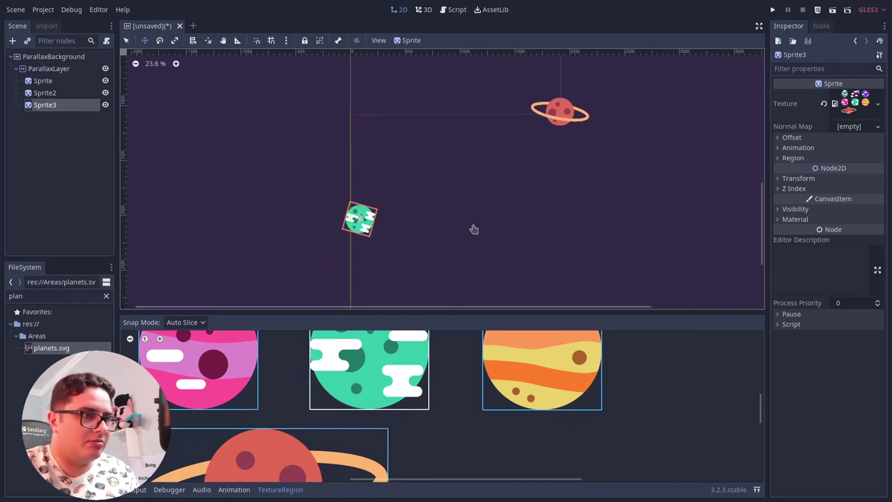
Tilt, nudge and enlarge the green planet below the earth
key("e")
left_click_drag(502, 205, 454, 130)
key("w")
left_click_drag(367, 235, 444, 288)
key("s")
middle_click_drag(453, 197, 443, 292)
middle_click_drag(476, 219, 472, 186)
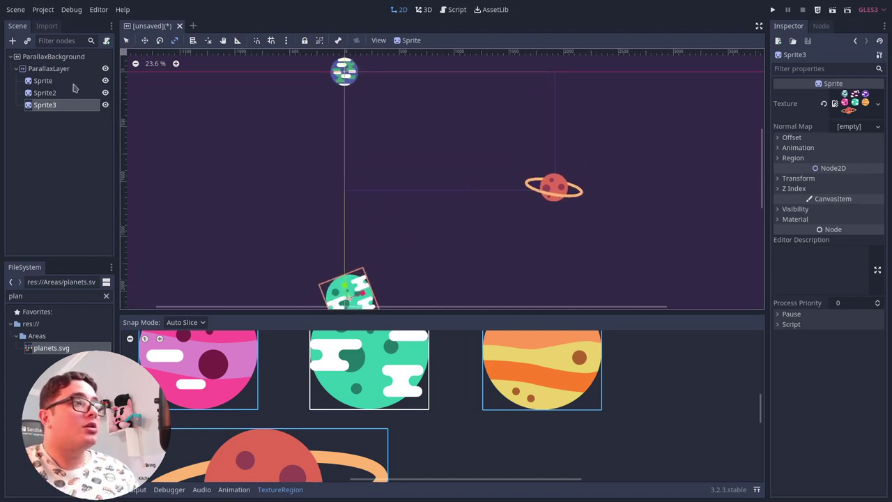
left_click(67, 70)
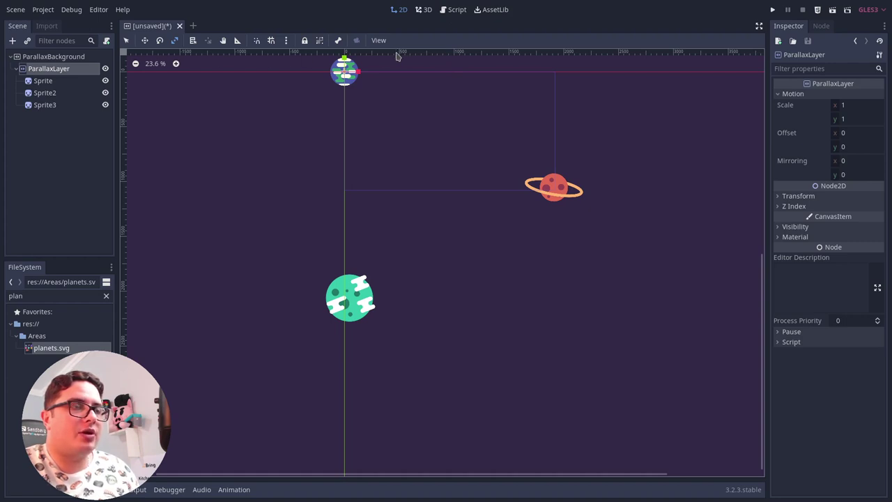
Drag a horizontal guide from the top ruler to about 2296 px below the green planet
left_click_drag(397, 56, 399, 322)
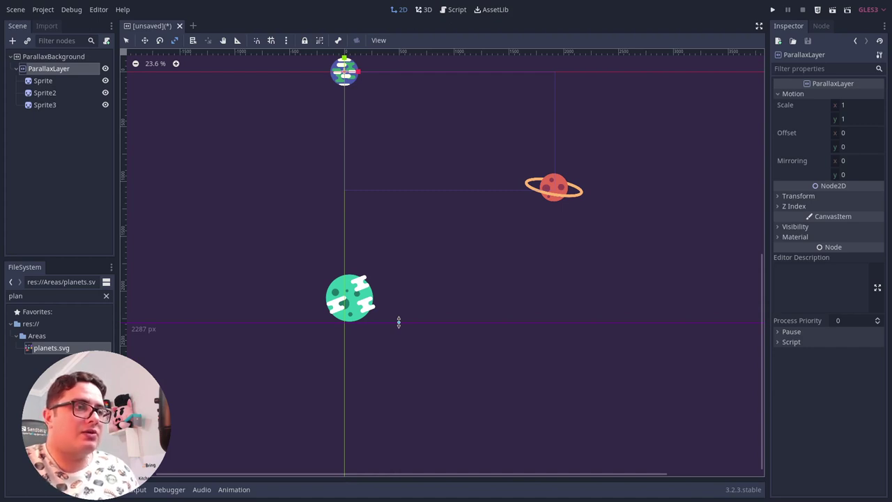
left_click_drag(399, 321, 398, 322)
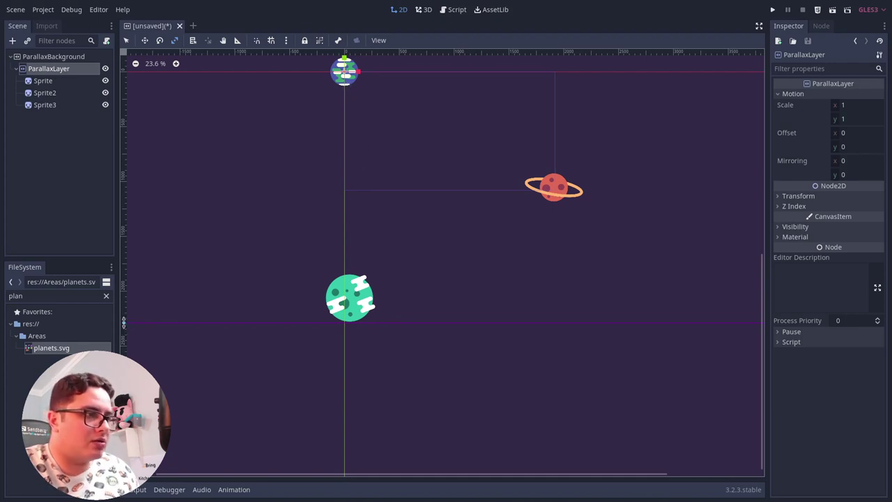
left_click_drag(123, 323, 123, 324)
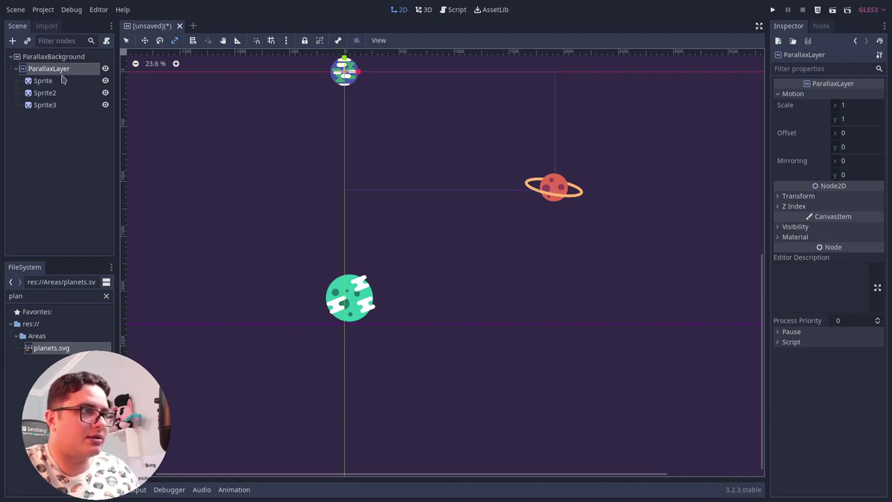
Set the layer's Mirroring y to 3000 after trying 2996 and 2296, moving the guide lower
left_click(863, 176)
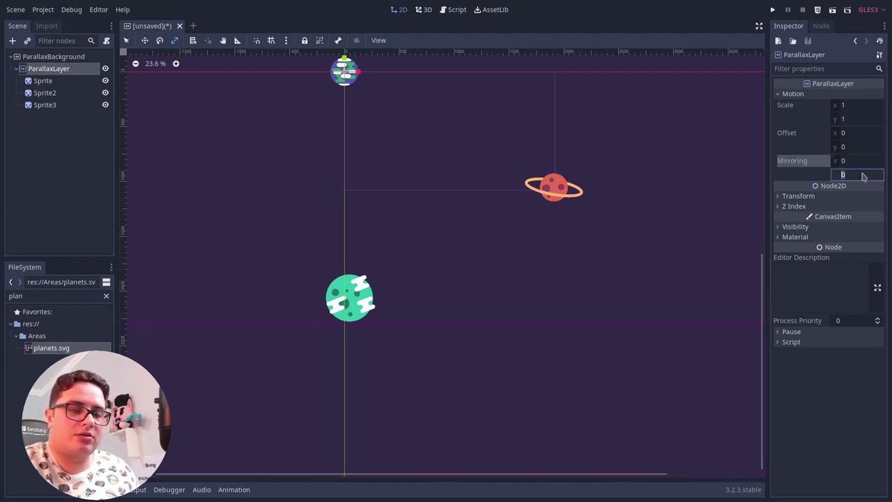
type("2996")
key("Return")
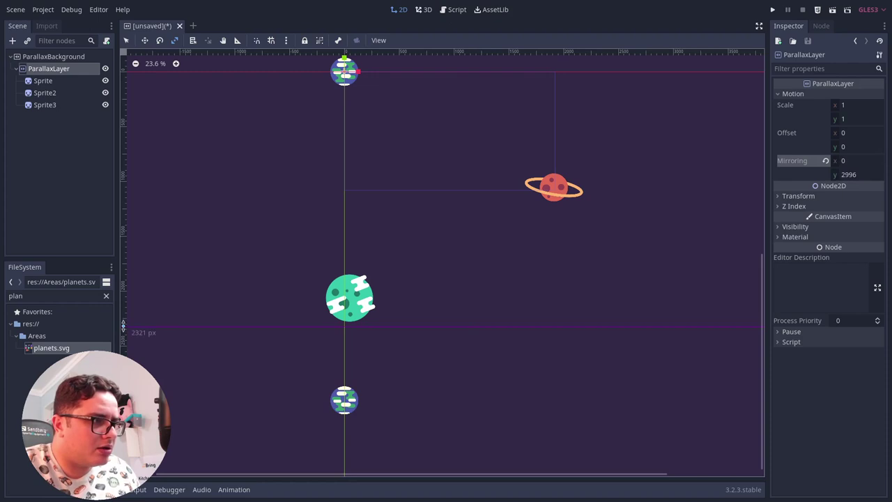
left_click(861, 174)
type("2296")
key("Return")
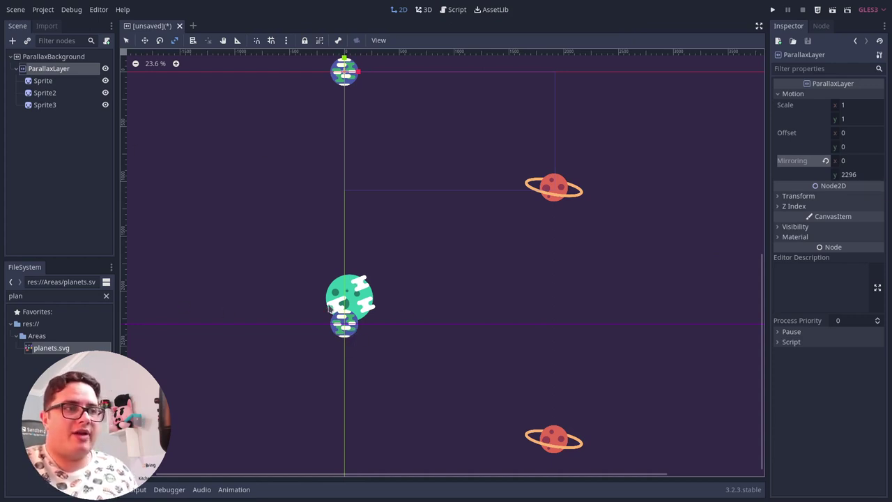
left_click_drag(130, 323, 152, 364)
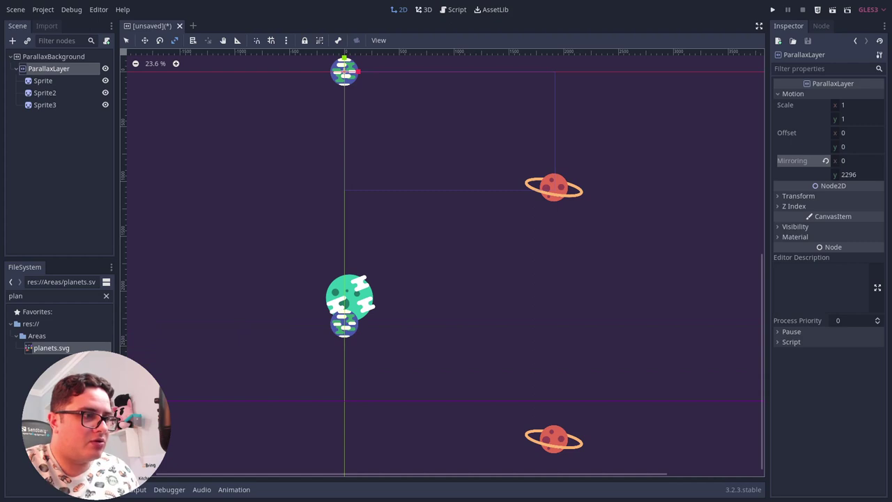
left_click(866, 175)
type("3000")
key("Return")
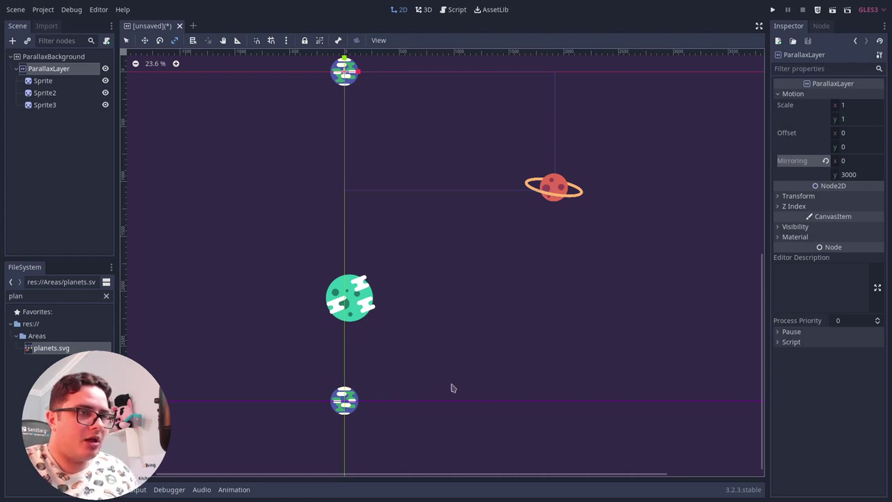
Duplicate Sprite3 as an orange striped planet and move it to the right side
left_click(46, 105)
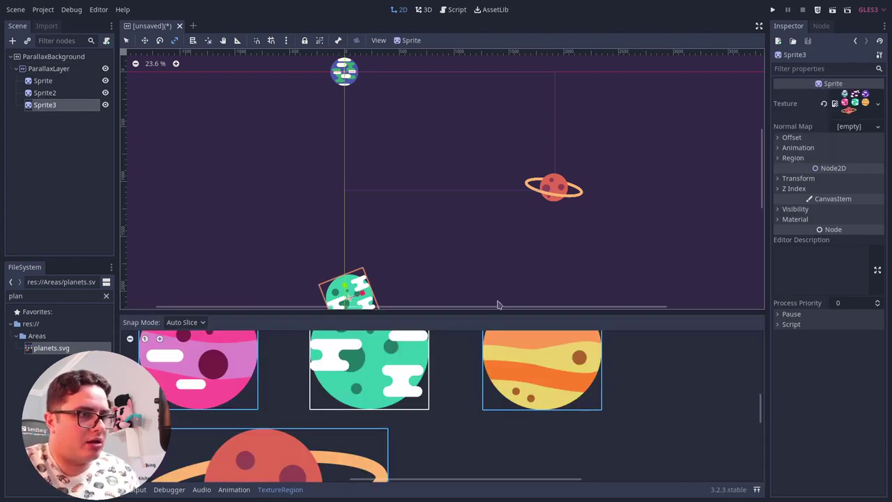
middle_click_drag(488, 295, 441, 144)
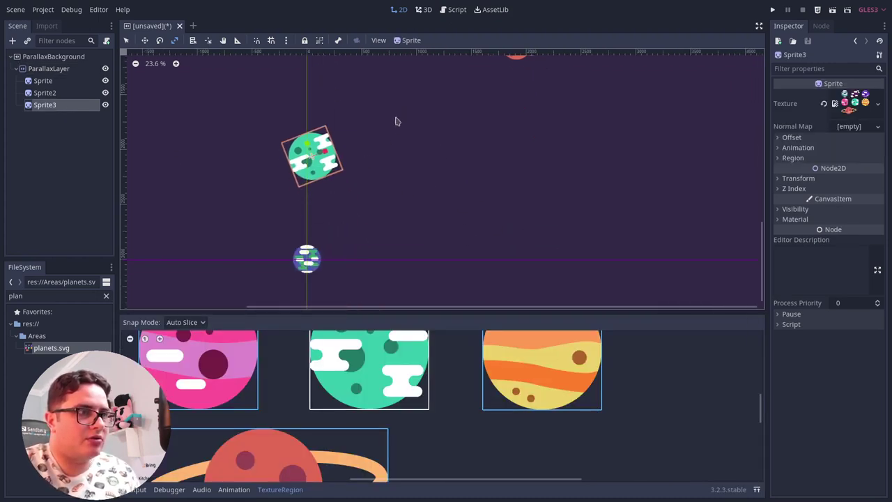
middle_click_drag(386, 109, 396, 214)
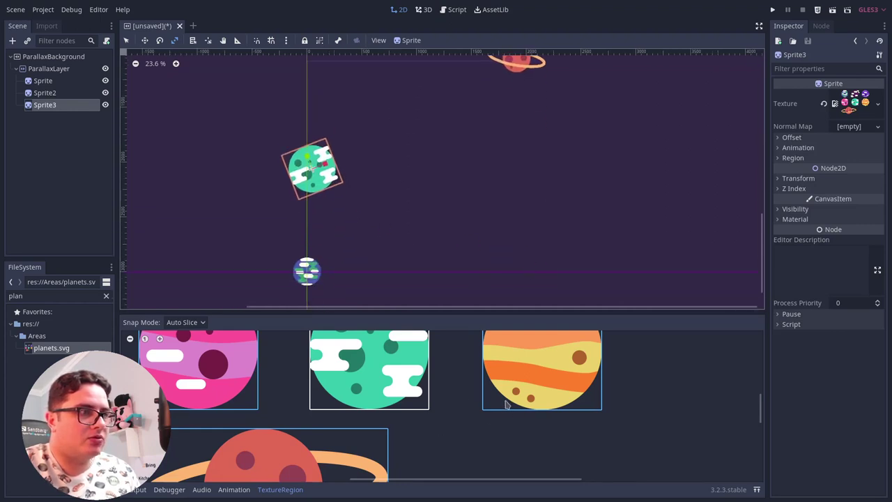
key("ctrl+d")
left_click(495, 366)
key("w")
left_click_drag(355, 180, 643, 301)
key("e")
Move the guide to about 3219 px and set the ParallaxLayer's Mirroring y to 4000
left_click(59, 73)
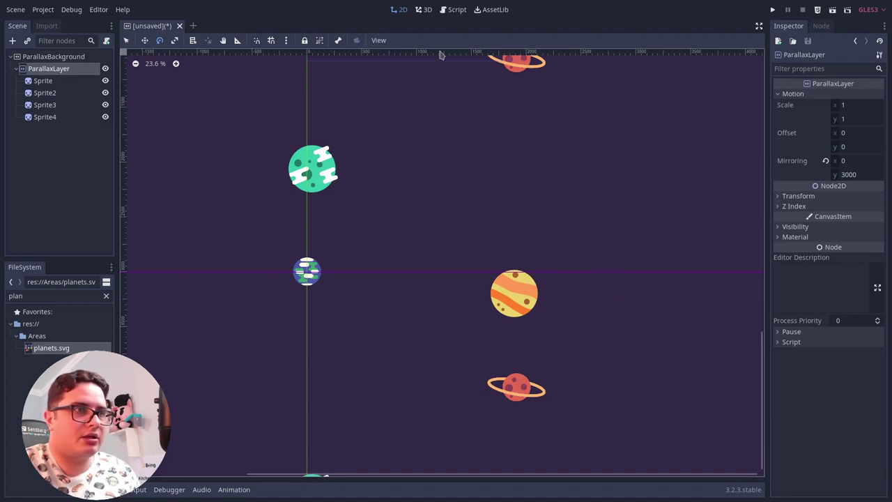
left_click_drag(121, 271, 152, 366)
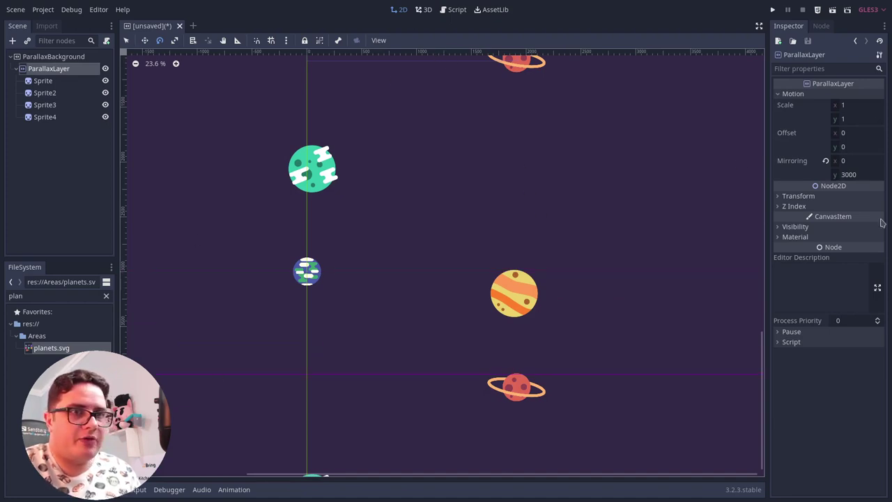
left_click(862, 174)
type("4000")
key("Return")
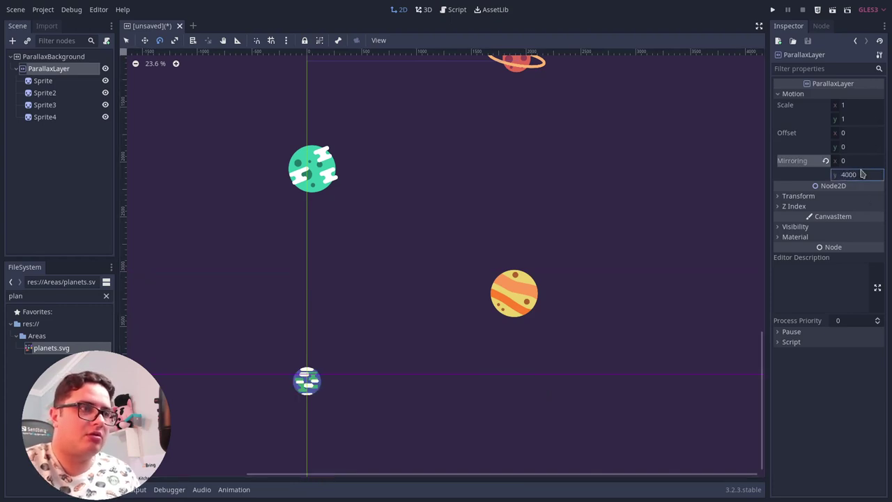
key("ctrl+s")
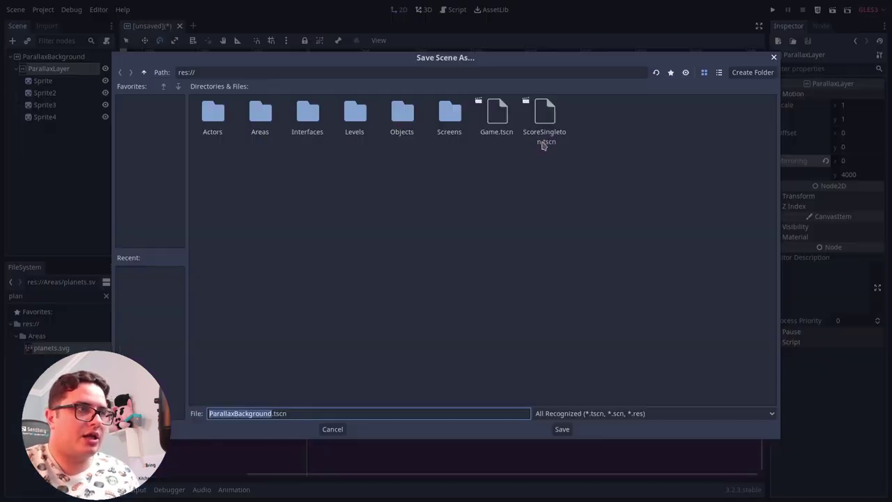
left_click(332, 429)
scroll(400, 349, "up", 5)
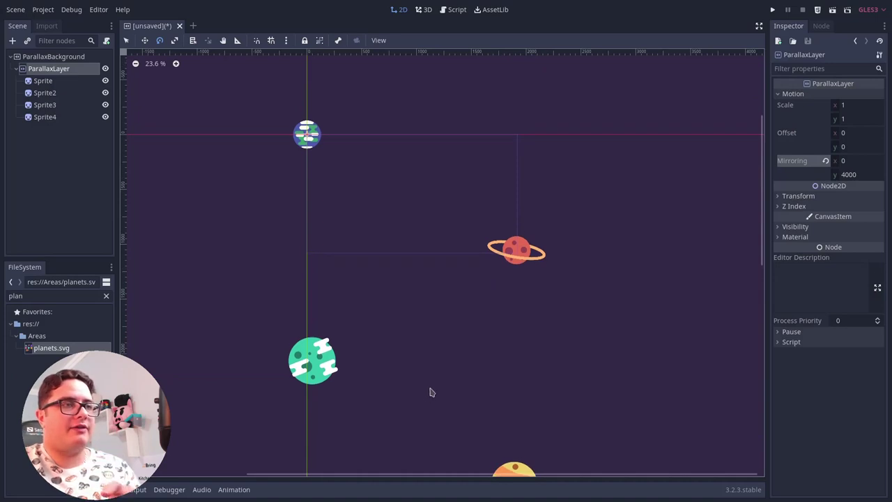
scroll(554, 282, "down", 3)
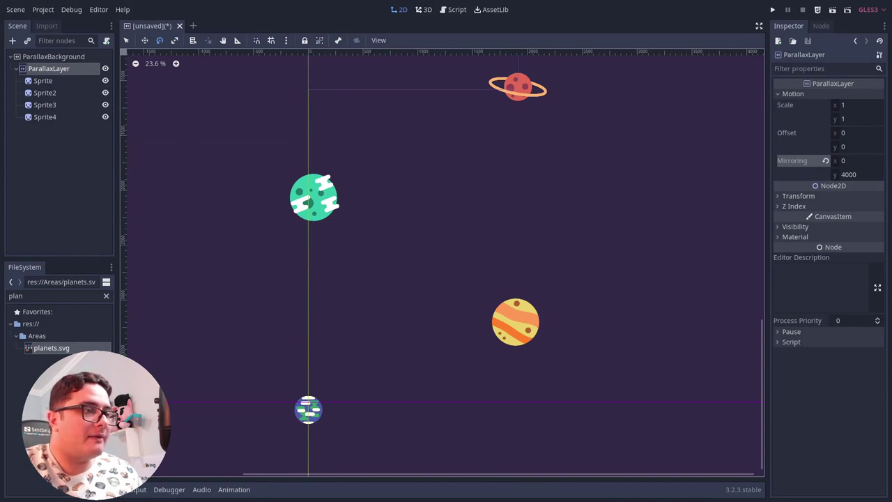
scroll(457, 360, "up", 4)
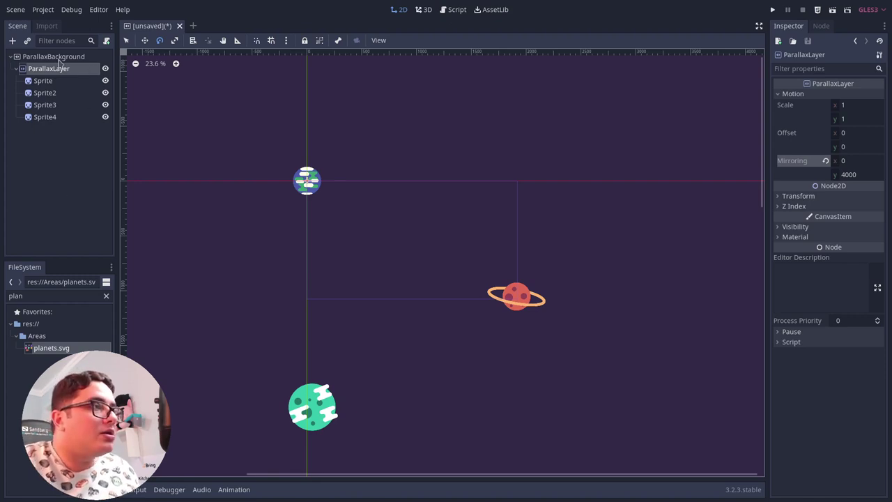
Attach a new built-in script to the ParallaxBackground root node
left_click(59, 58)
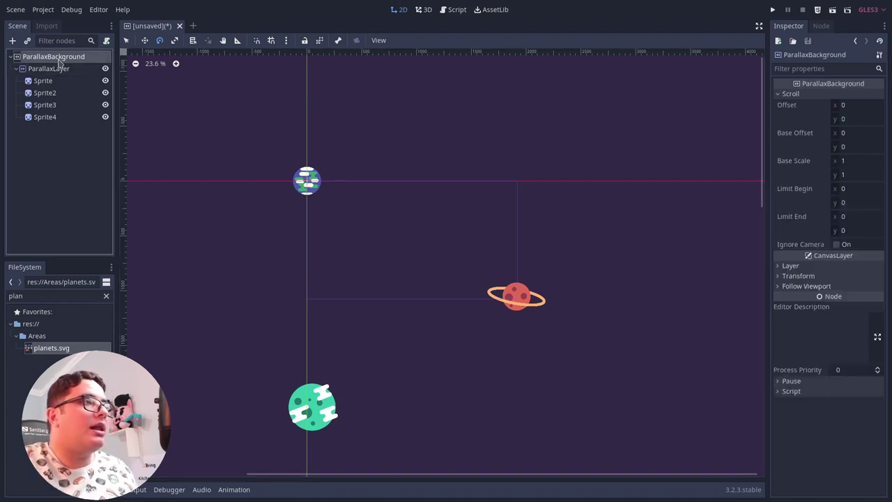
left_click(106, 41)
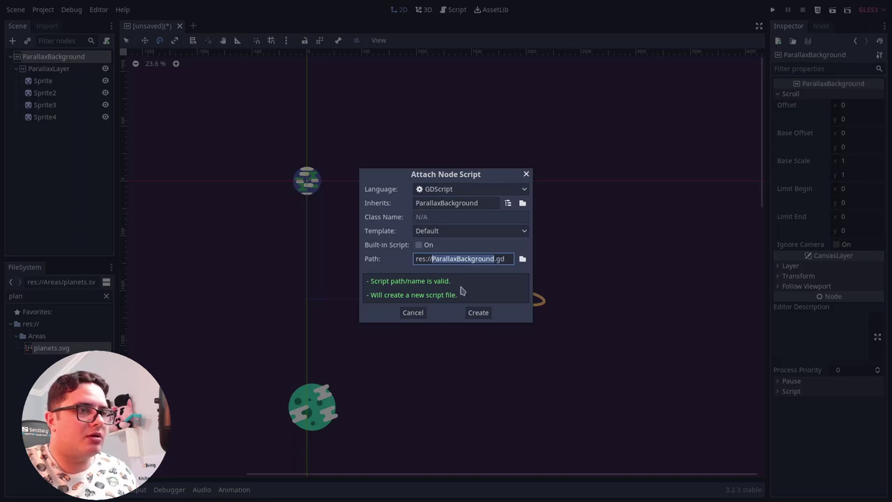
left_click(418, 246)
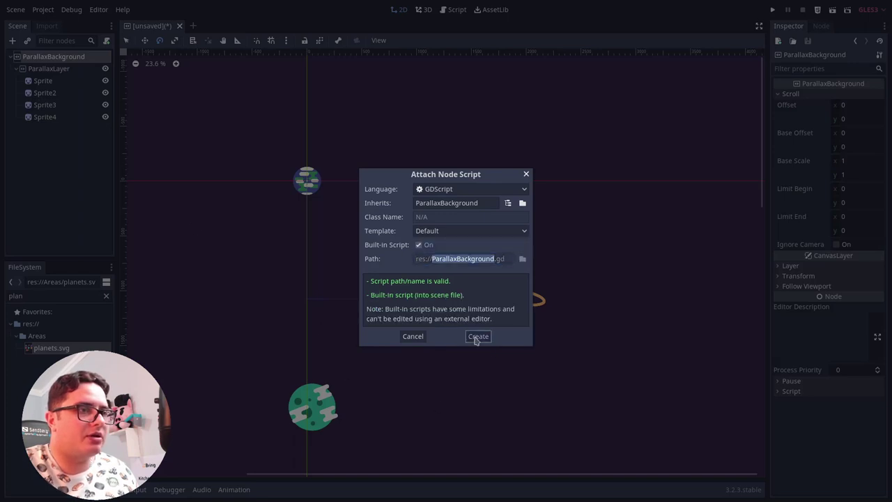
left_click(478, 334)
Replace the template with 'export (float) var scrolling_speed = 500.0' and begin a _process function
left_click_drag(425, 325, 255, 93)
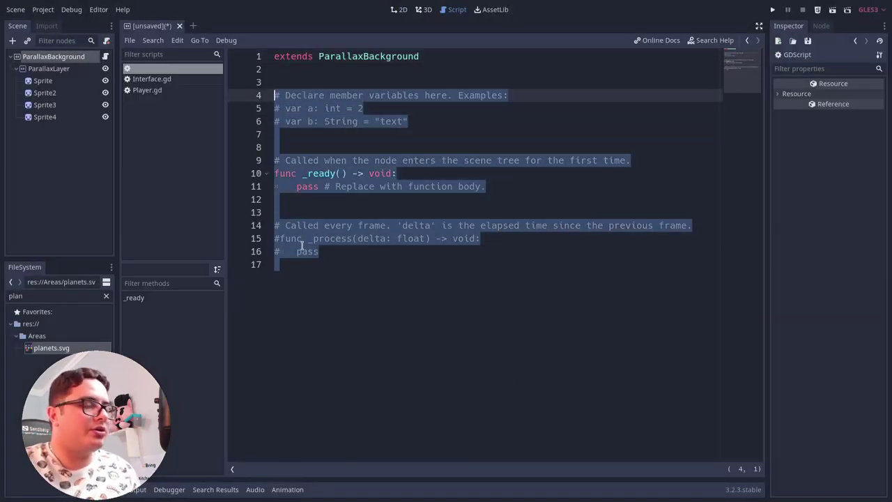
type("export")
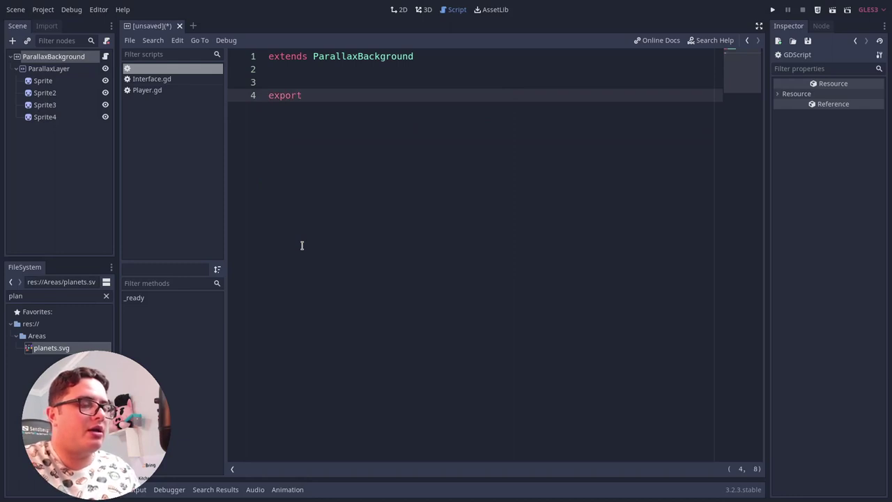
type(" (float)")
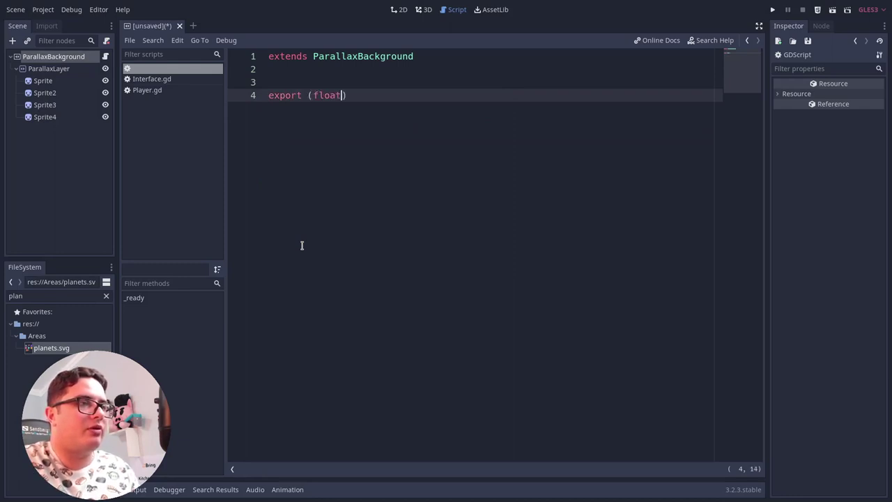
type(" var speed")
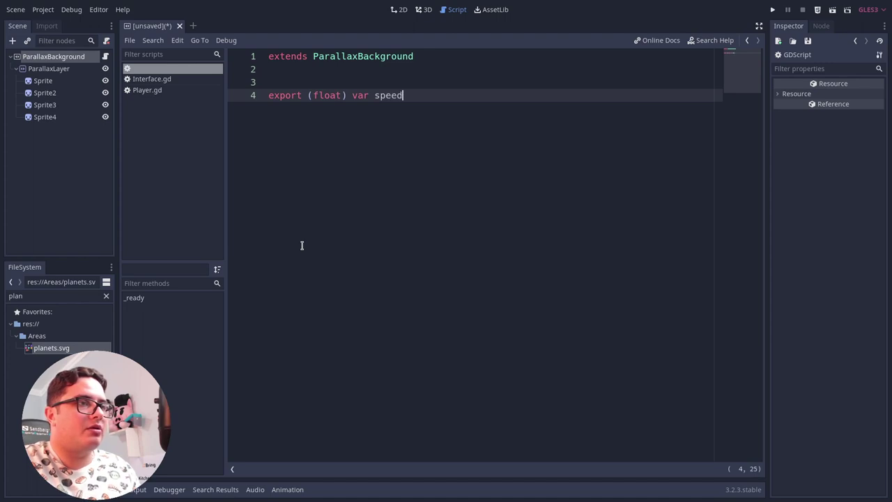
key("ctrl+Left")
type("scroll")
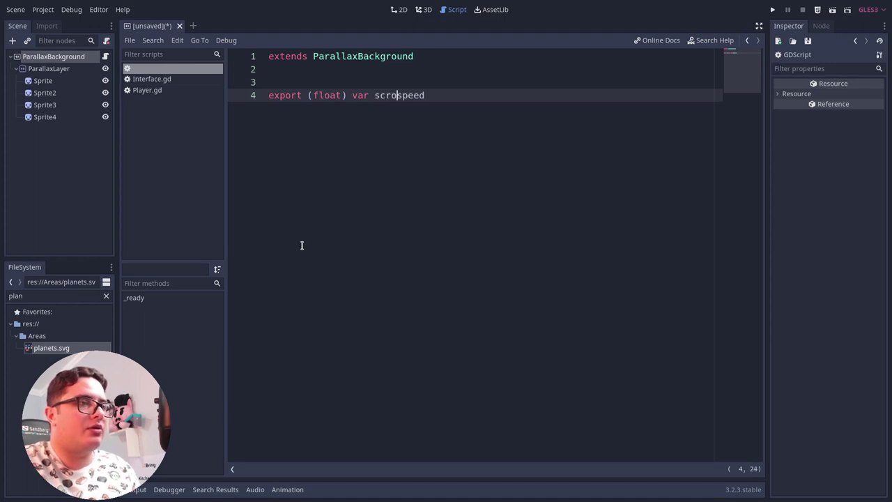
type("ing_speed")
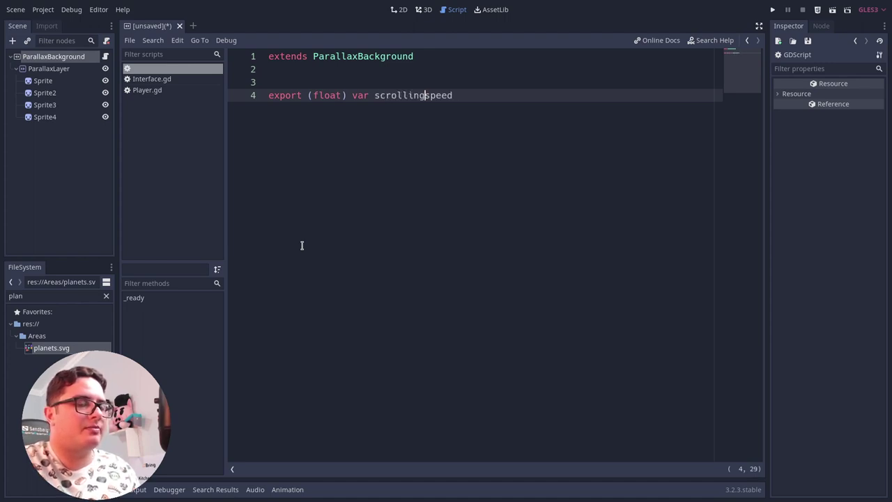
type(" = 500.0")
key("Return")
key("Return")
type("func _process(delta: float) -> void:")
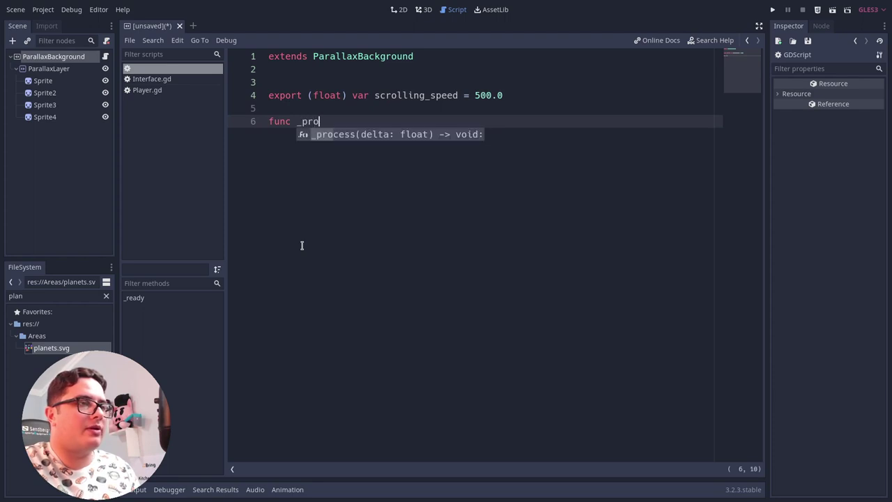
Strip the float and void type hints from the _process header and start its body
key("ctrl+Left")
key("ctrl+Left")
key("ctrl+Left")
key("ctrl+Left")
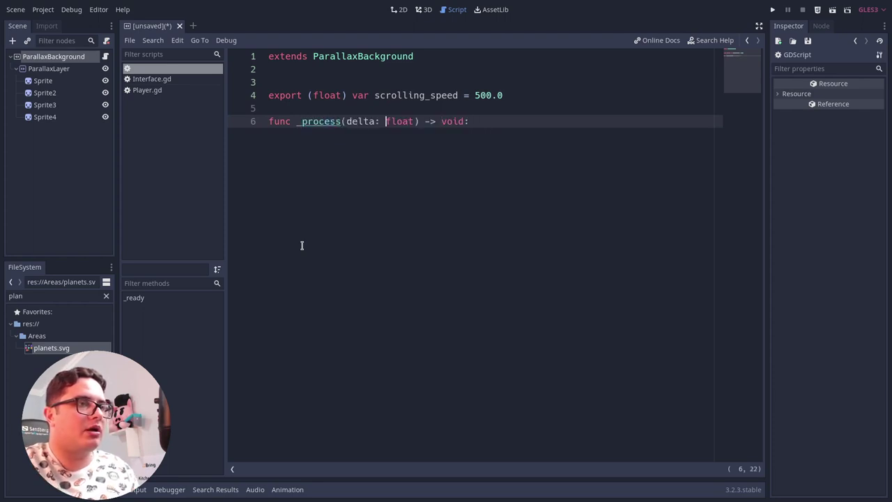
key("ctrl+shift+Right")
key("BackSpace")
key("BackSpace")
key("BackSpace")
key("End")
key("Left")
key("BackSpace")
key("BackSpace")
key("BackSpace")
key("BackSpace")
key("BackSpace")
key("BackSpace")
key("BackSpace")
key("BackSpace")
key("End")
key("Return")
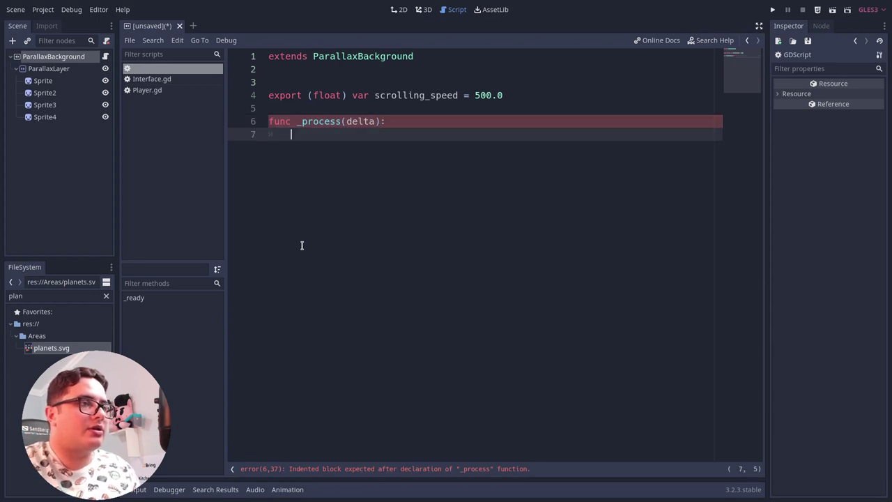
Write 'scroll_offset.y += scrolling_speed * delta' in _process, then save the scene
type("offset.")
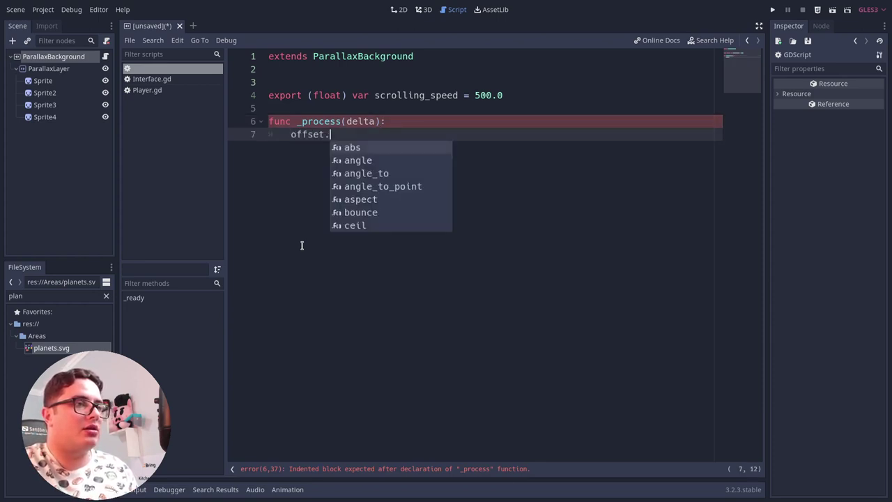
key("BackSpace")
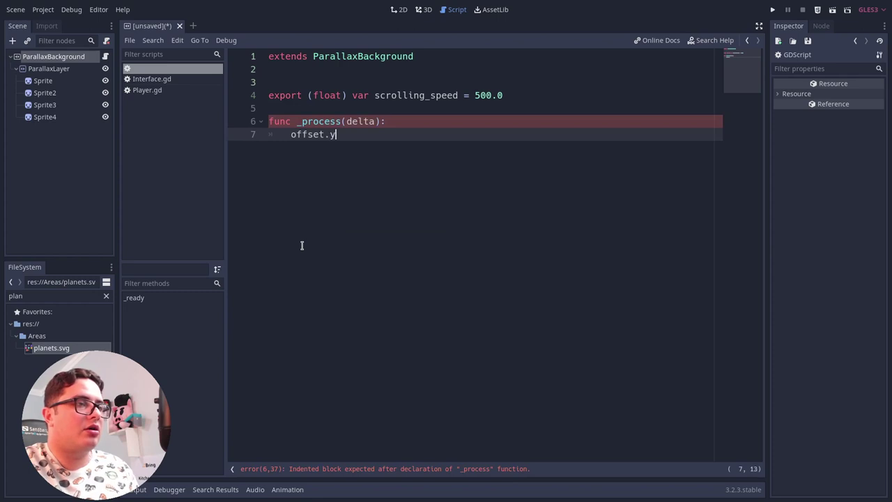
key("BackSpace")
key("BackSpace")
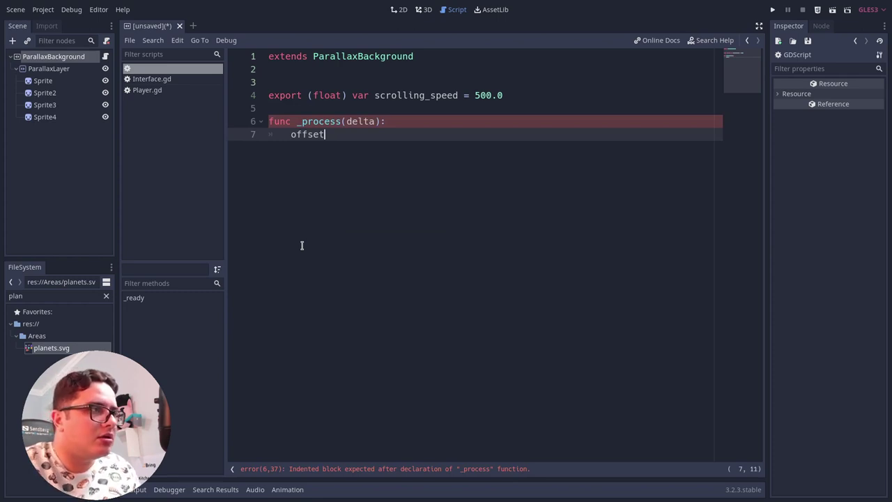
left_click(58, 56)
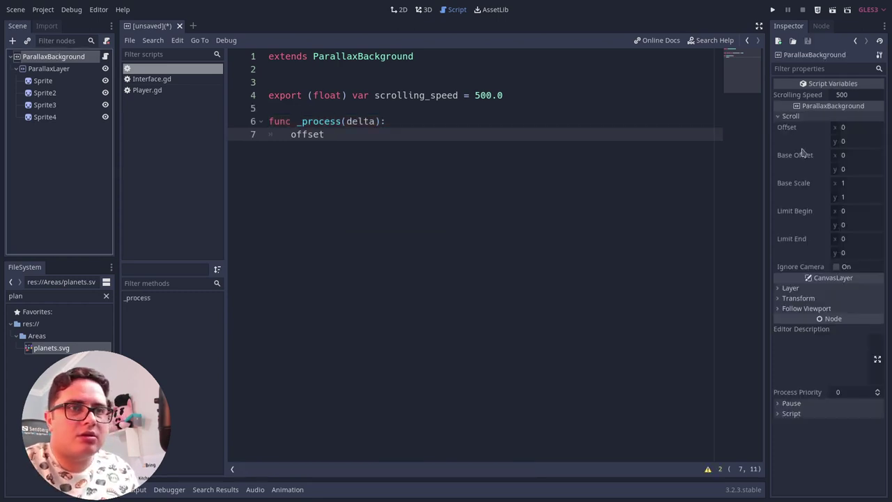
left_click(292, 134)
type("scroll_")
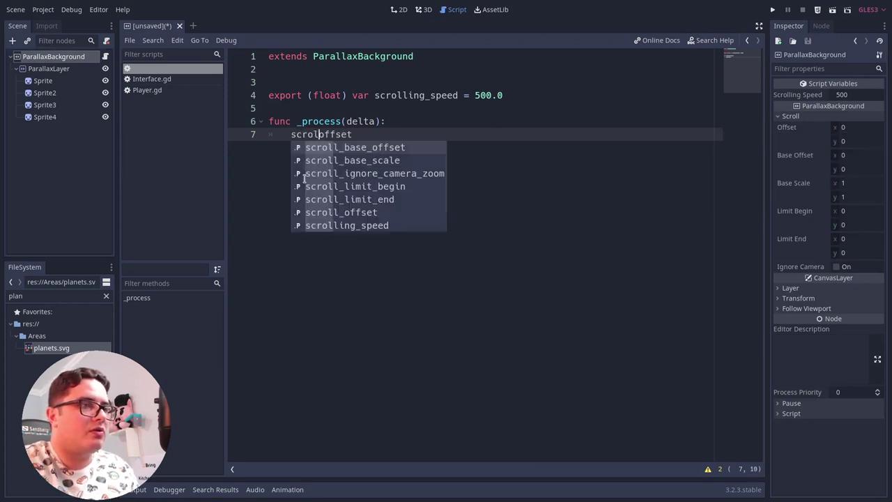
key("Return")
type(".y +")
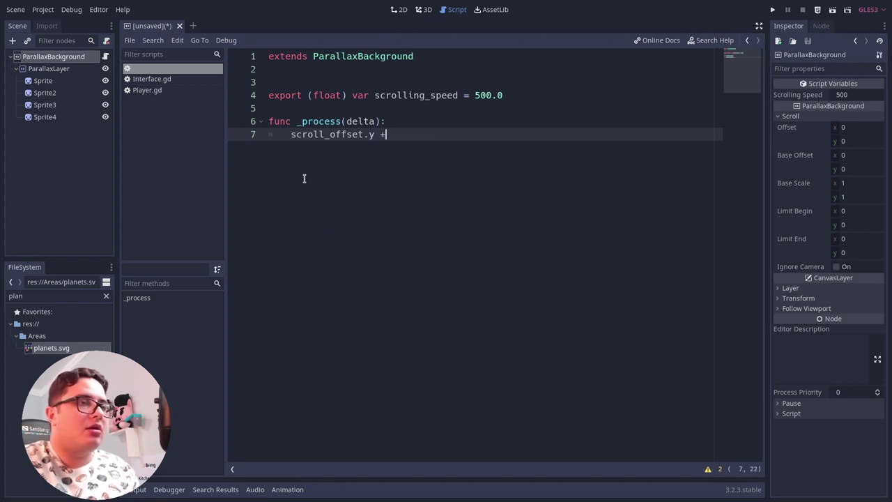
type("= ")
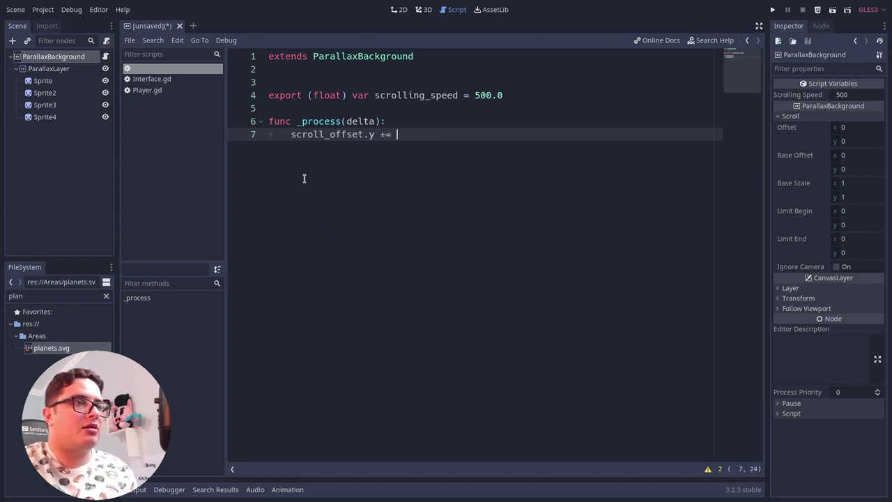
type("sc")
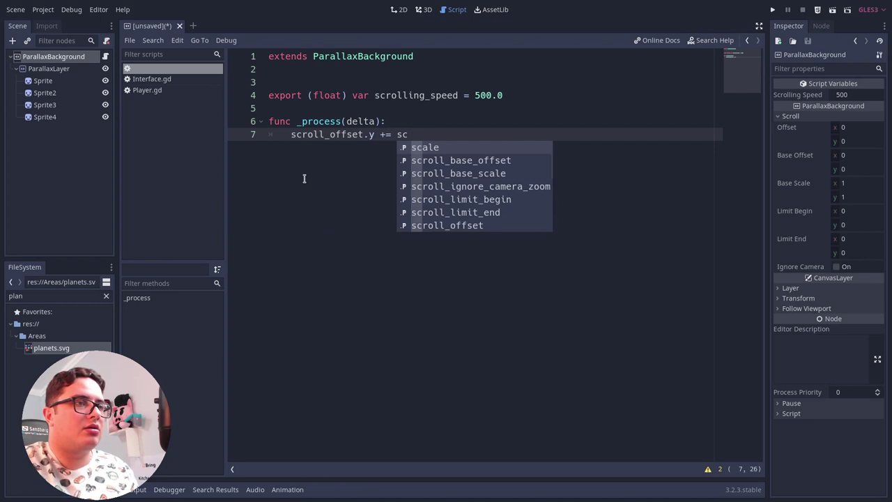
type("roll")
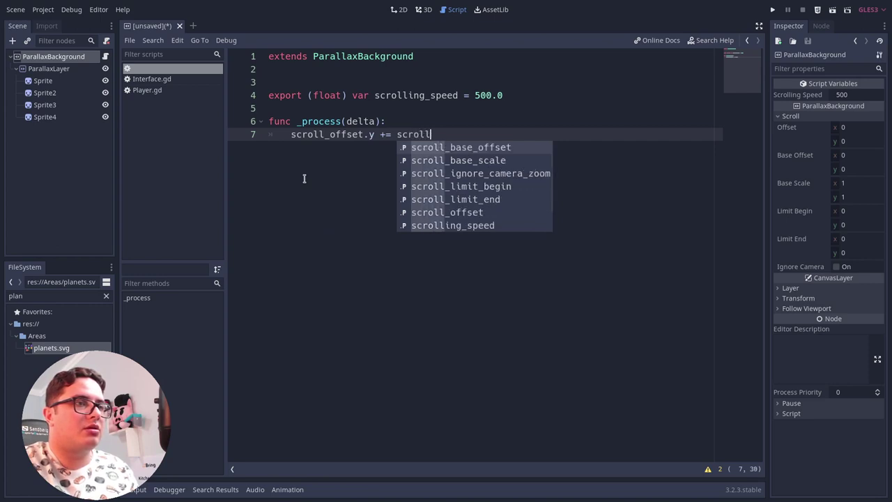
key("Down")
key("Down")
key("Down")
key("Down")
key("Down")
key("Down")
key("Return")
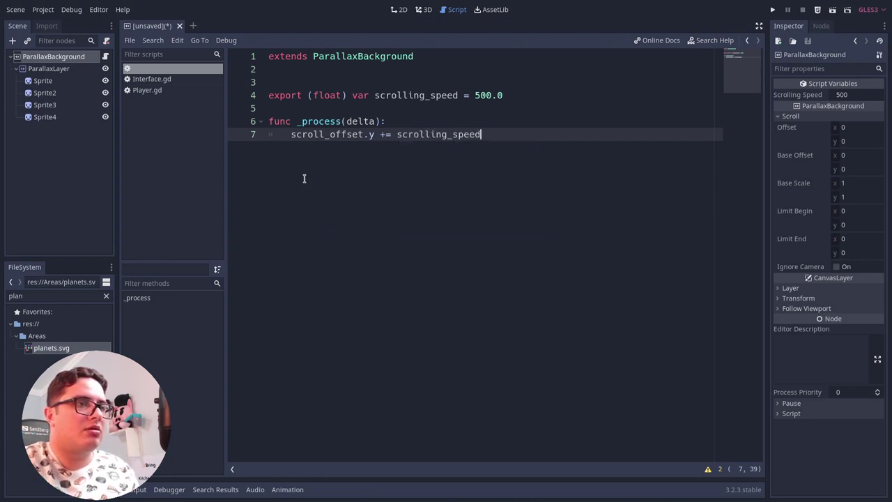
type("* delta")
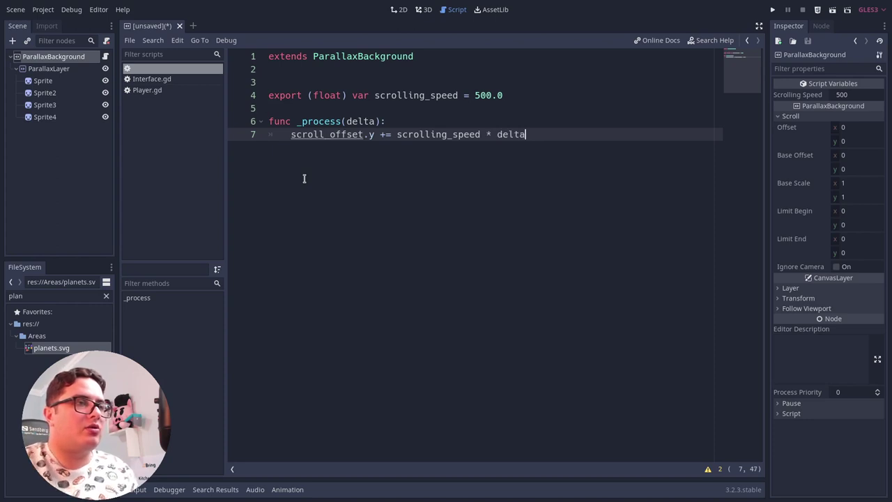
key("ctrl+s")
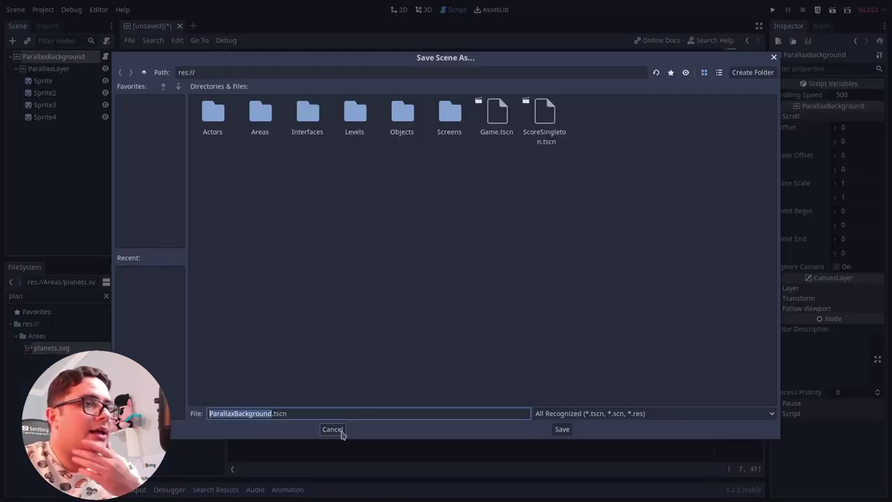
Save the scene as ParallaxBackground.tscn in the project root without creating a folder
left_click(752, 74)
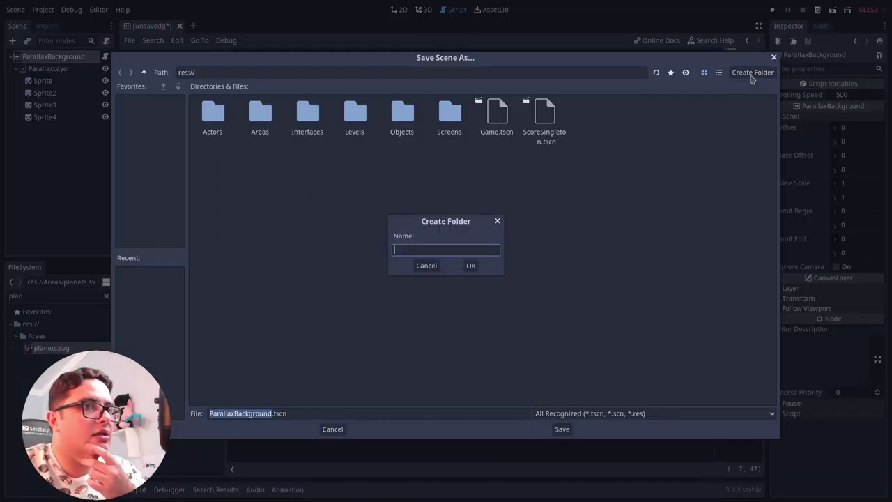
left_click(426, 265)
left_click(563, 429)
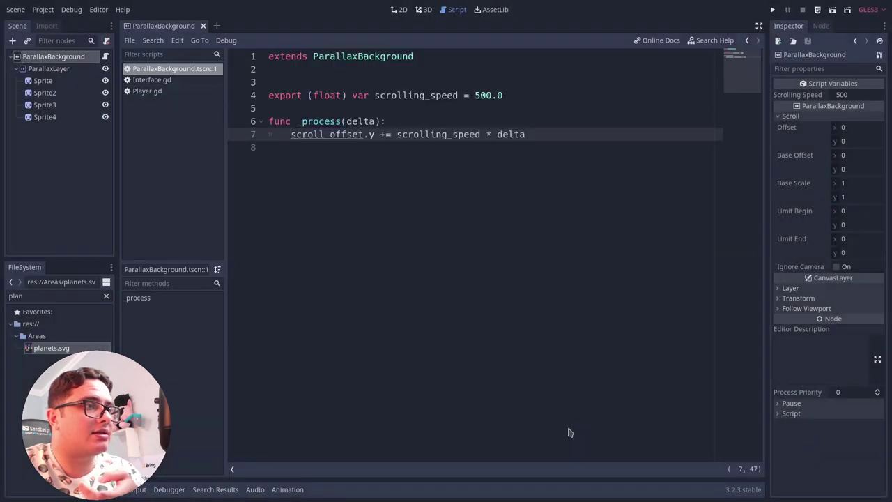